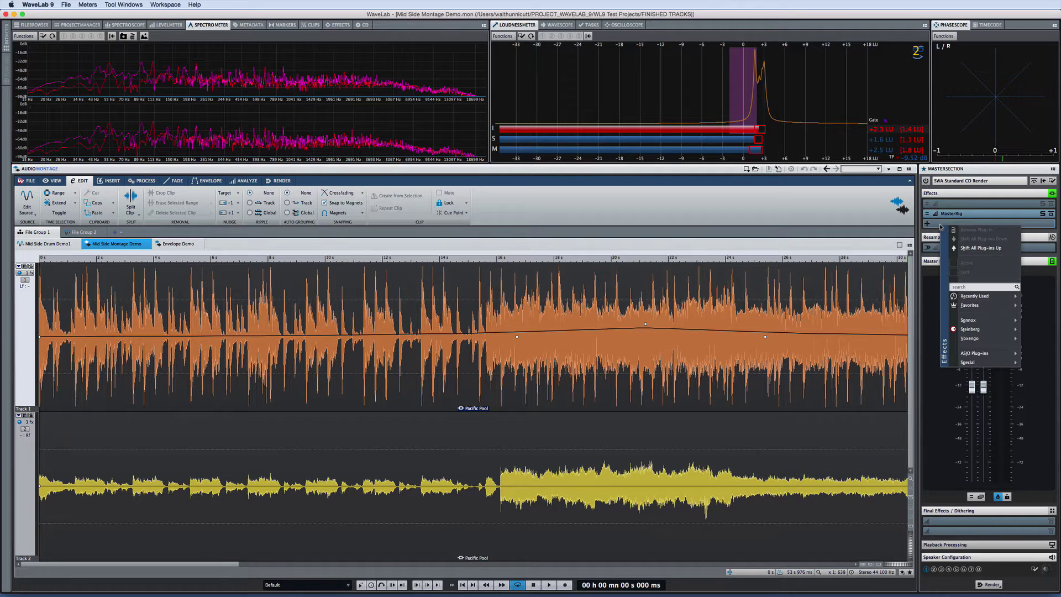
- Add a Dynamics > Compressor to the master effects
mouse_move(969, 328)
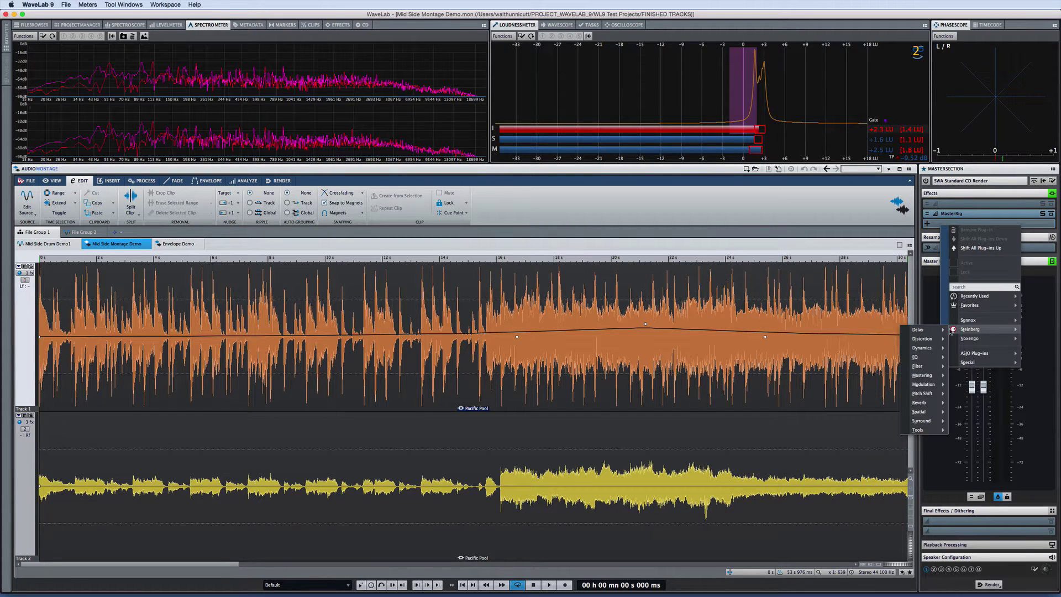
mouse_move(934, 339)
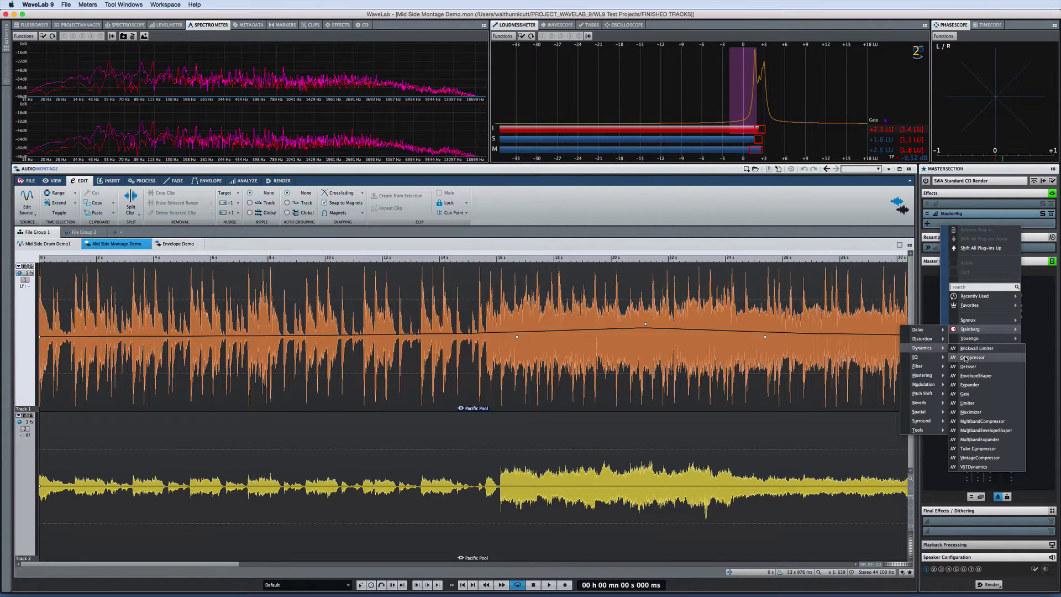
left_click(972, 357)
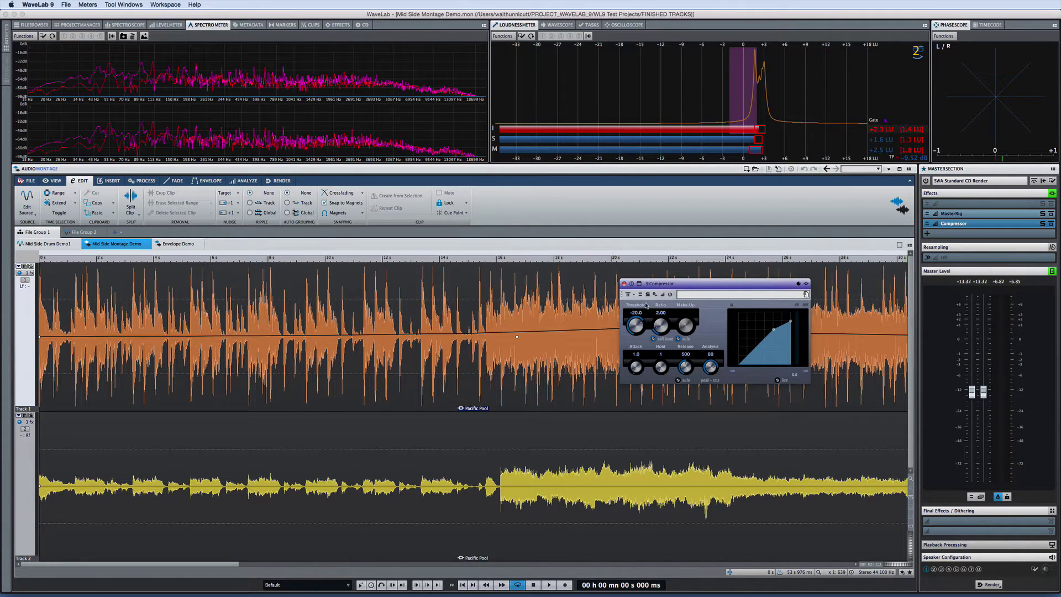
- Set the Compressor's Channel Processing to Mid, briefly trying Side, then close its window
left_click(639, 295)
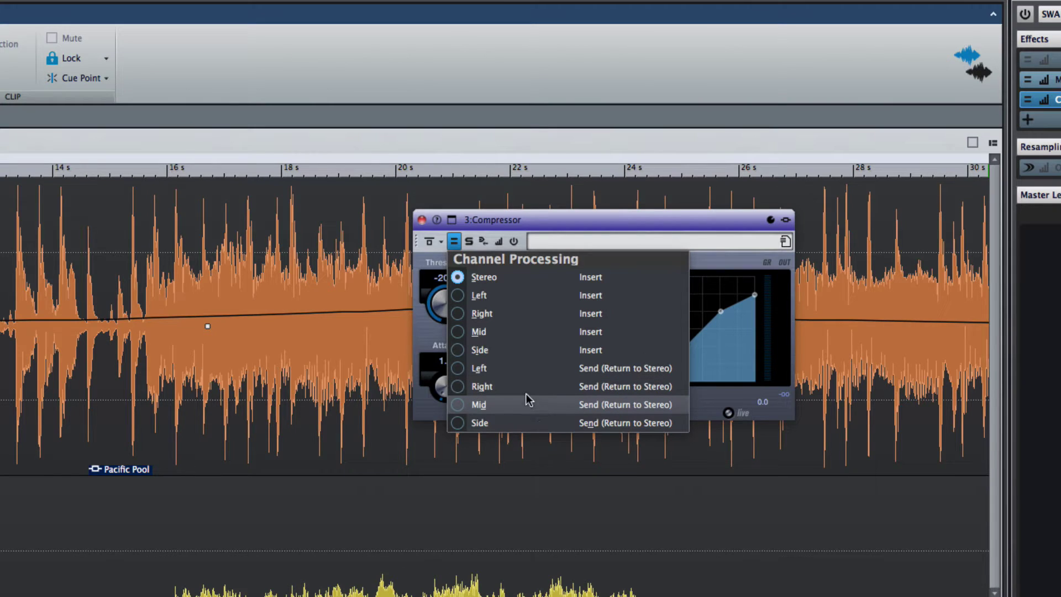
left_click(462, 332)
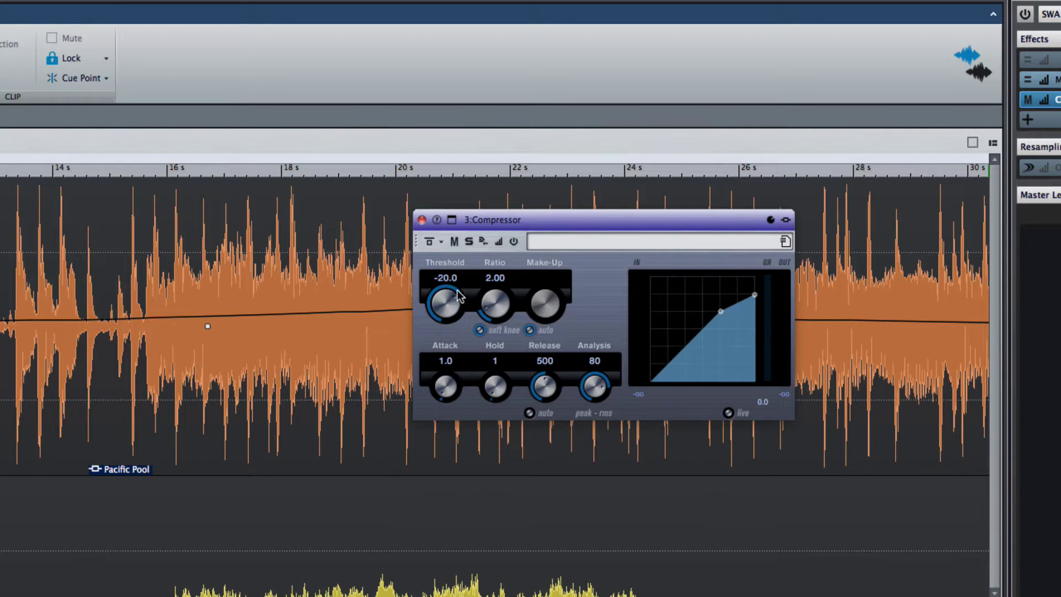
left_click(455, 246)
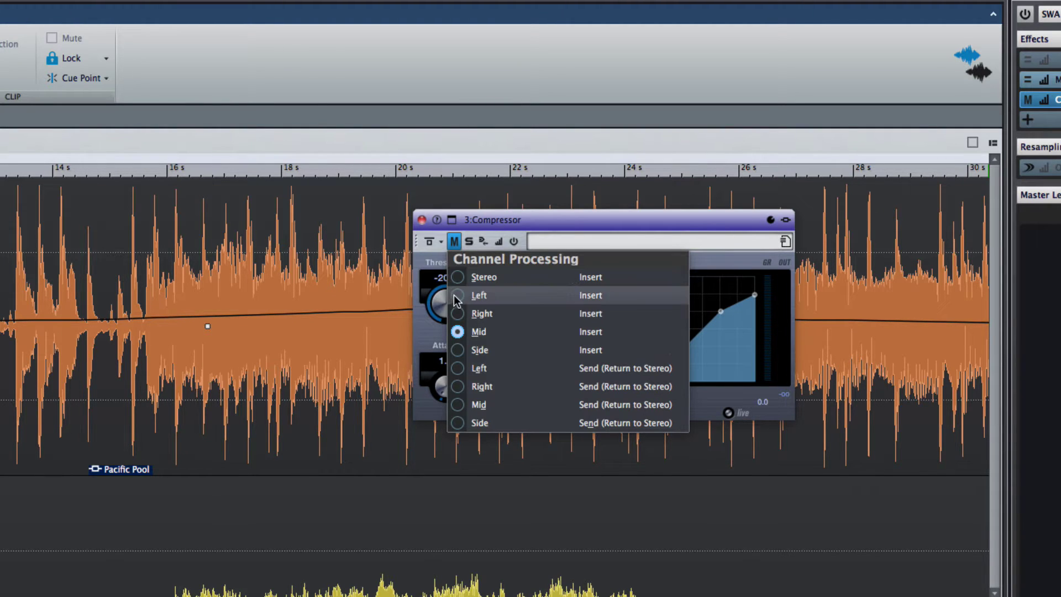
left_click(458, 349)
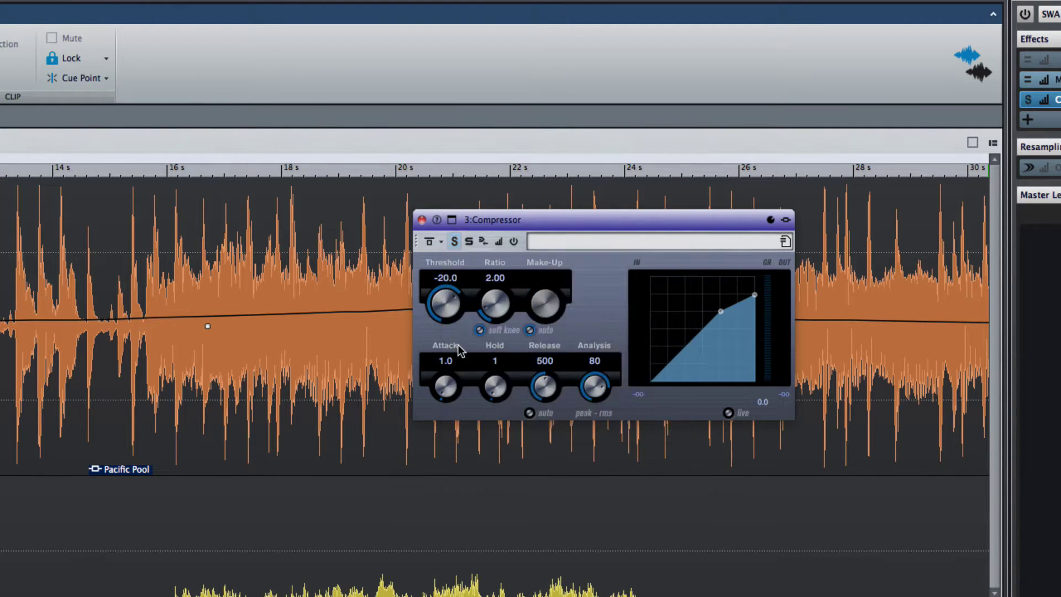
left_click(454, 242)
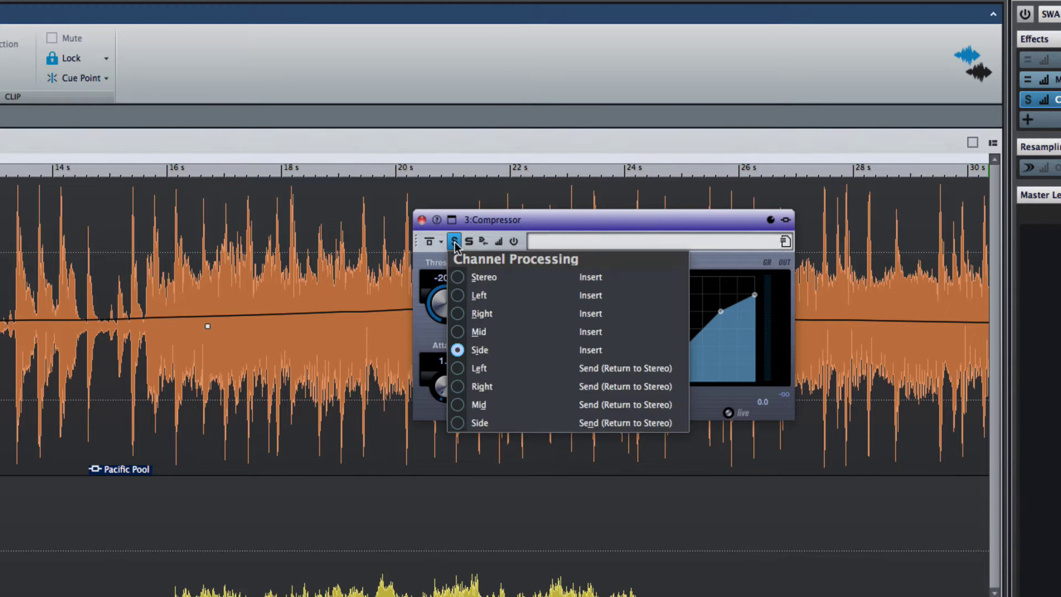
left_click(458, 332)
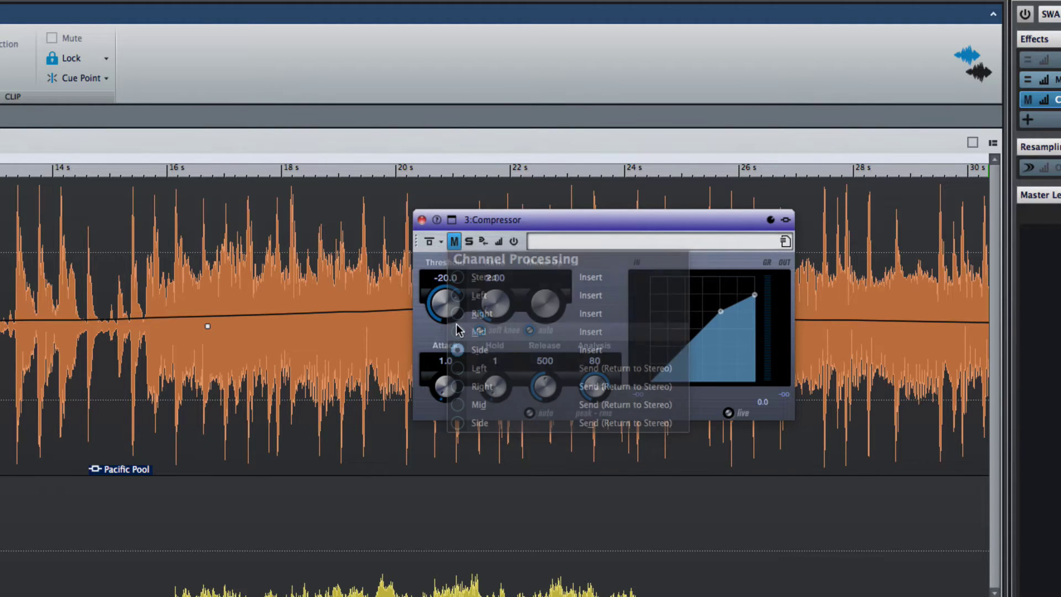
left_click(421, 220)
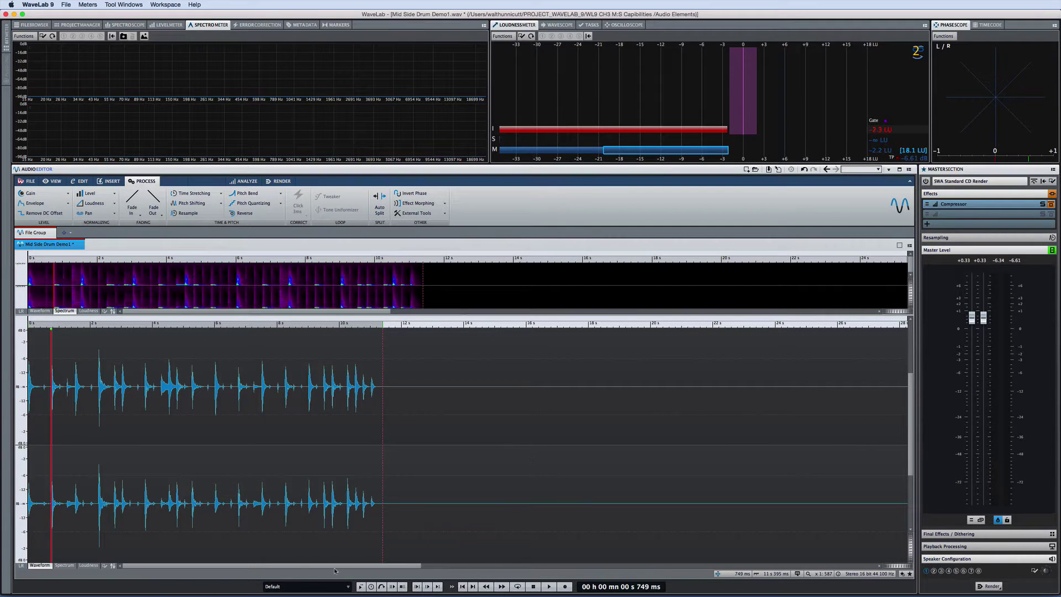
- Play the drum loop from the start and drag the Compressor threshold from -11.5 to about -23 dB
left_click(462, 587)
key("space")
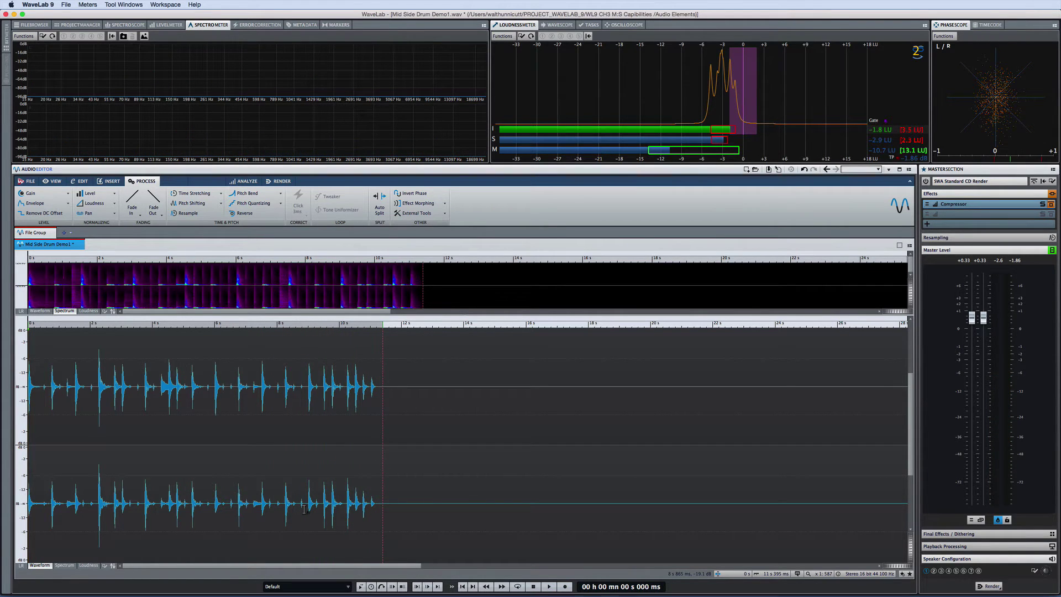
left_click(968, 204)
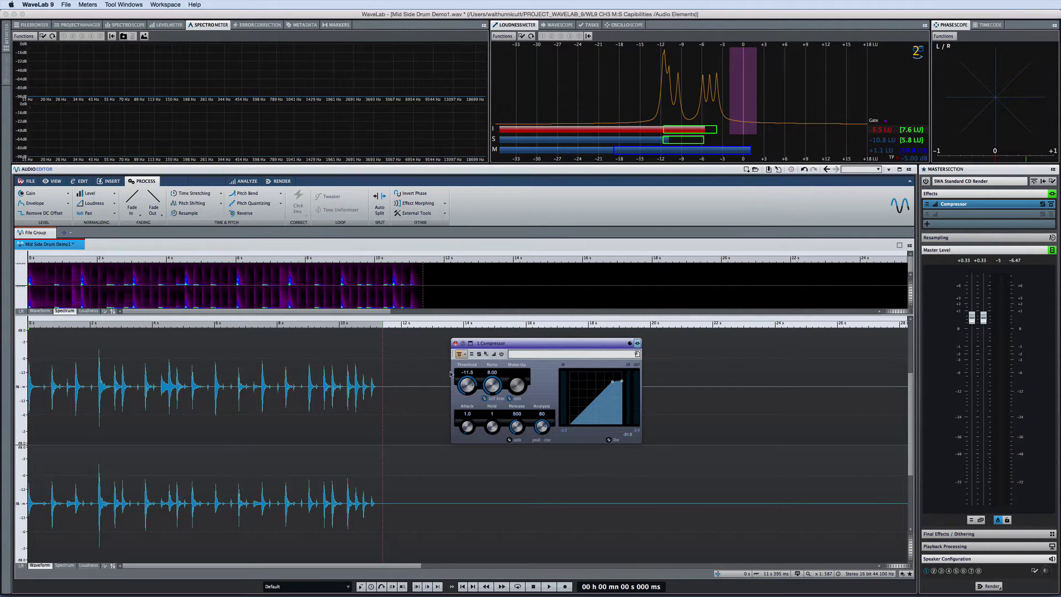
left_click(548, 586)
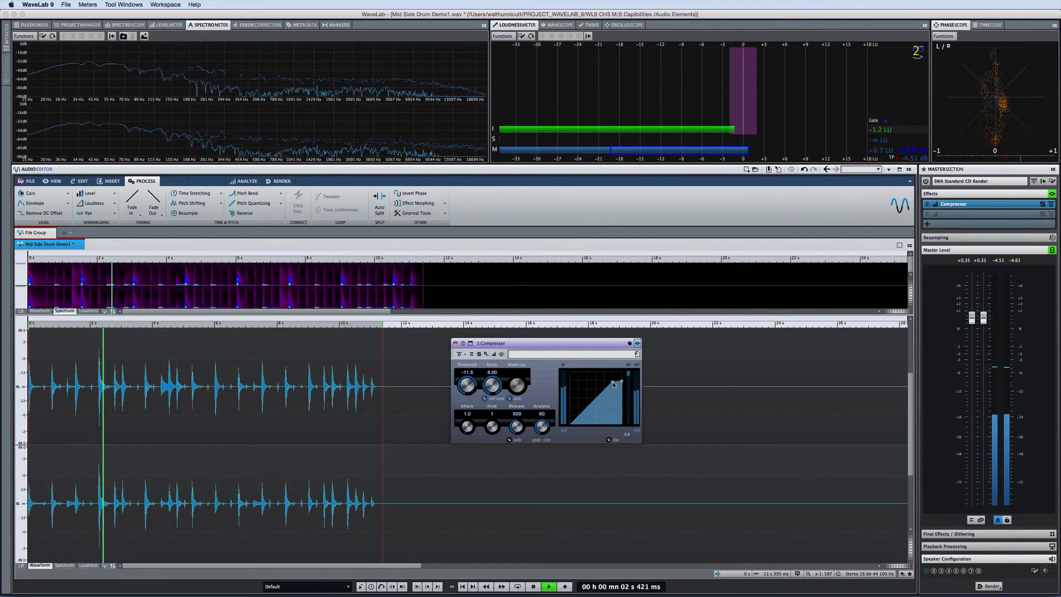
mouse_move(612, 382)
left_mouse_down()
mouse_move(582, 416)
mouse_move(614, 373)
left_mouse_up()
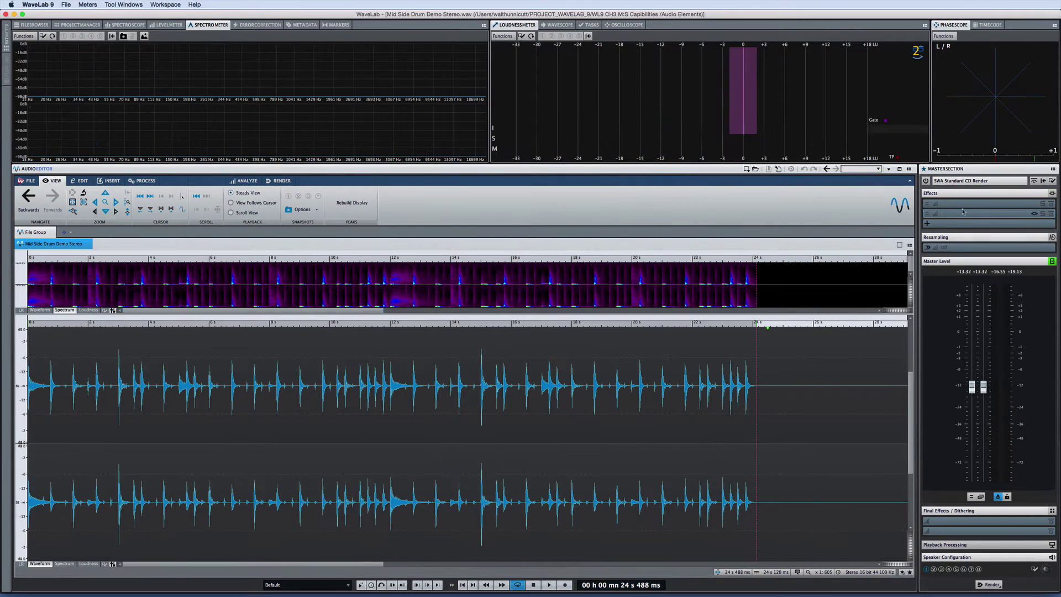
- Add a Steinberg Compressor to the first effect slot, processing the Mid channel only
left_click(960, 204)
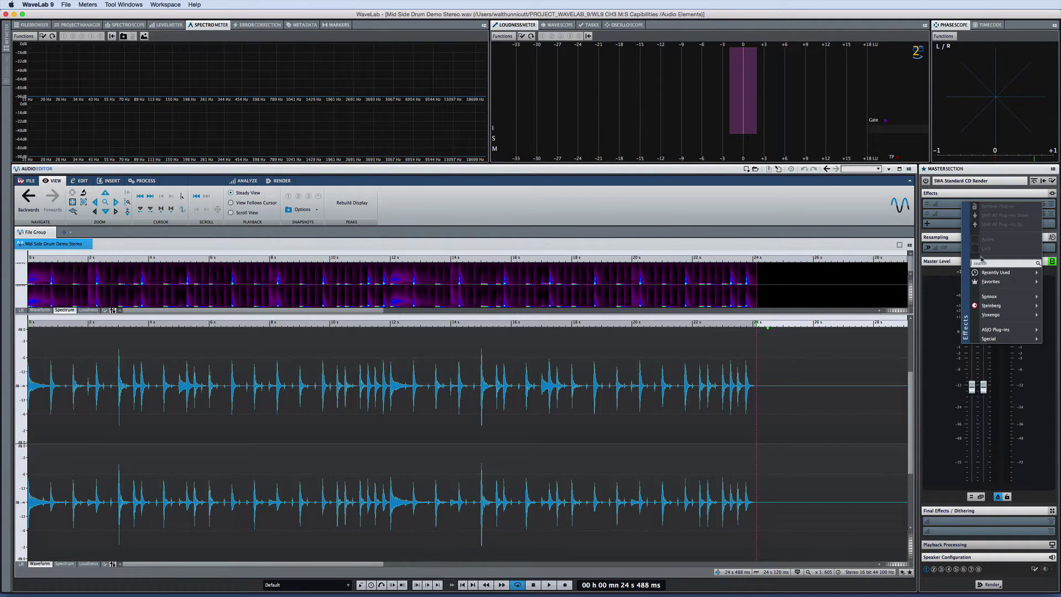
mouse_move(989, 305)
mouse_move(957, 325)
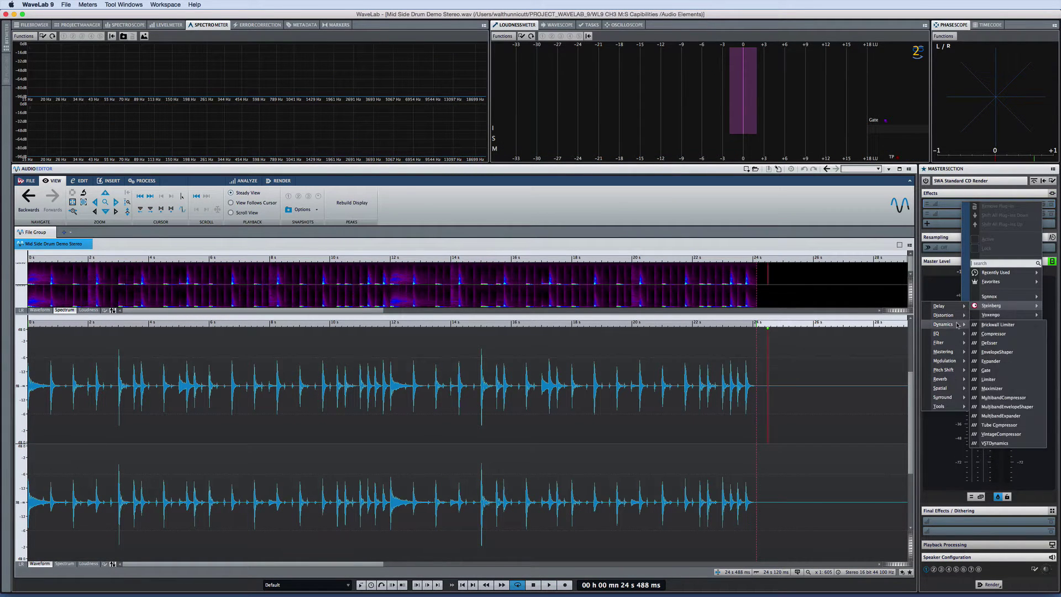
left_click(985, 333)
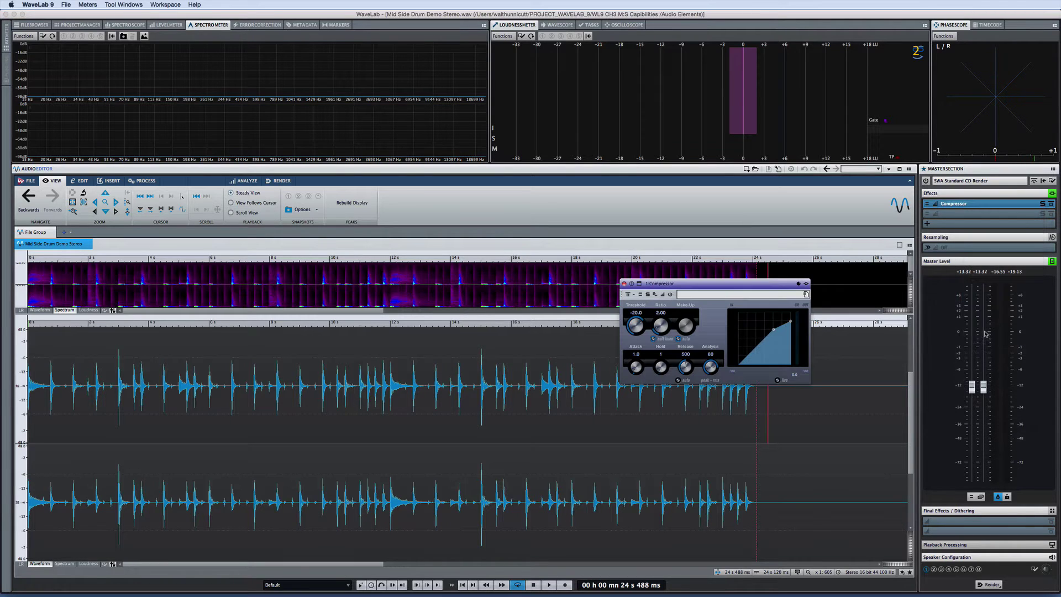
left_click(639, 294)
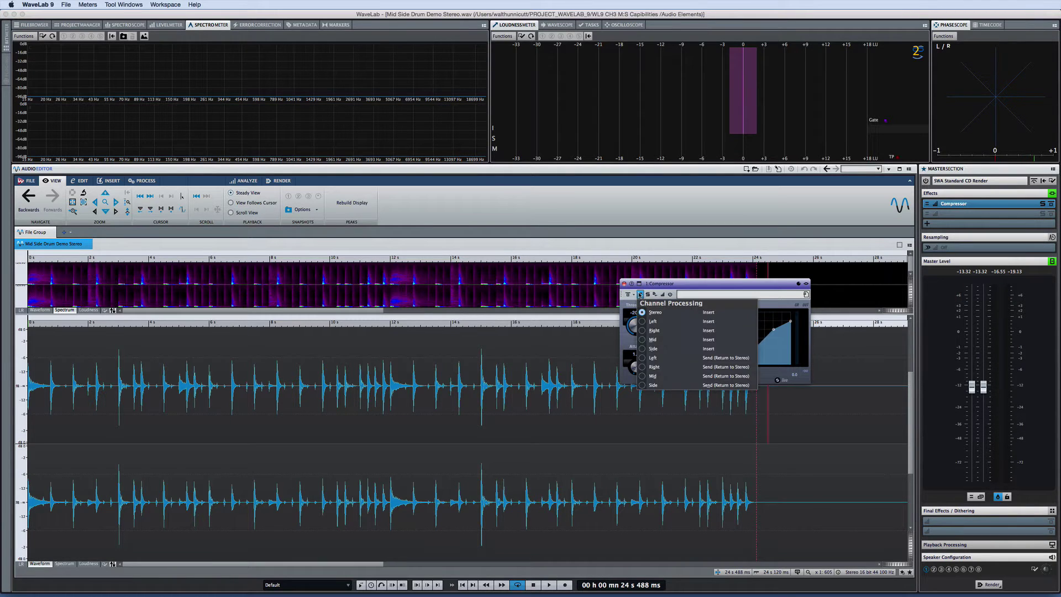
left_click(642, 340)
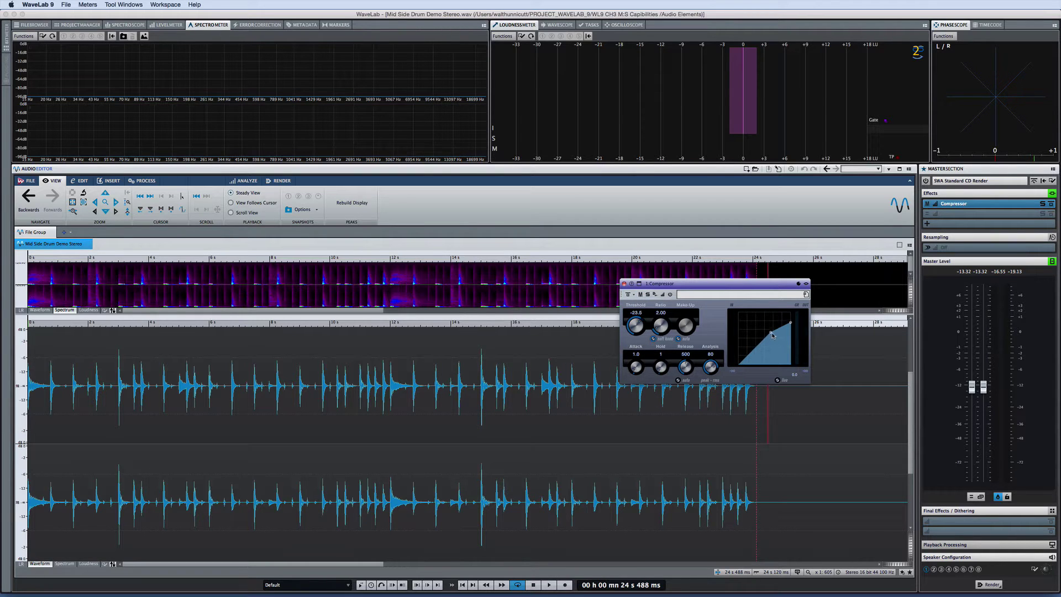
- Pull the threshold down to about -39 dB while playing the file, then stop playback
left_click_drag(772, 334, 764, 343)
key("space")
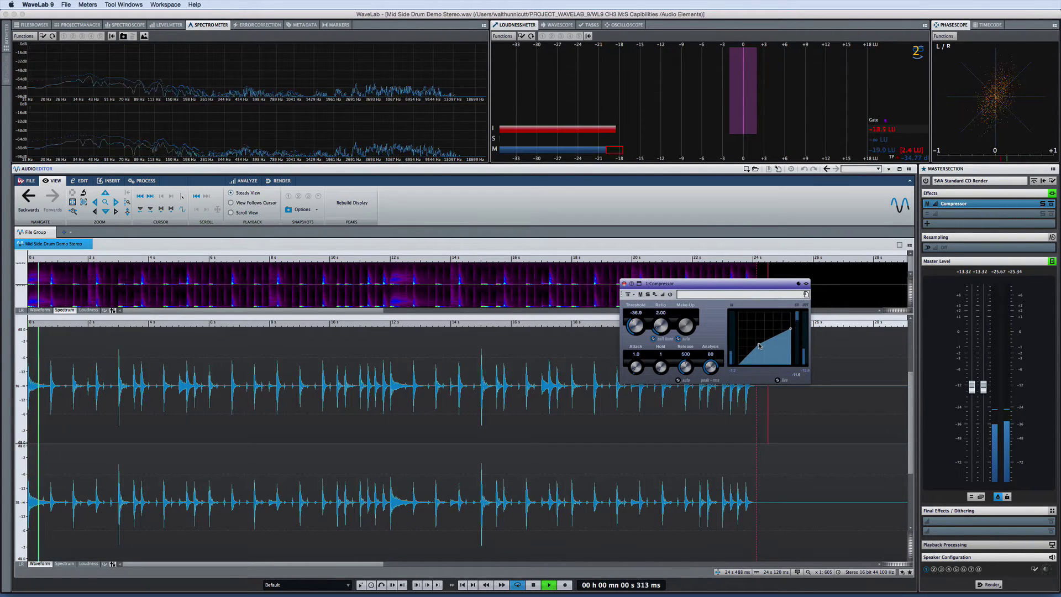
left_click_drag(759, 346, 784, 324)
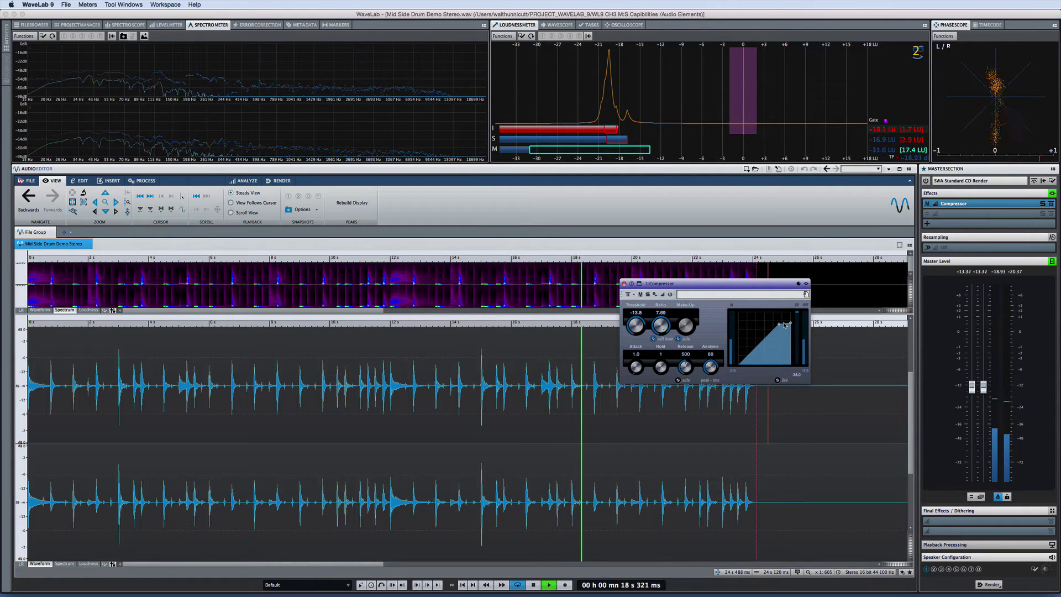
key("space")
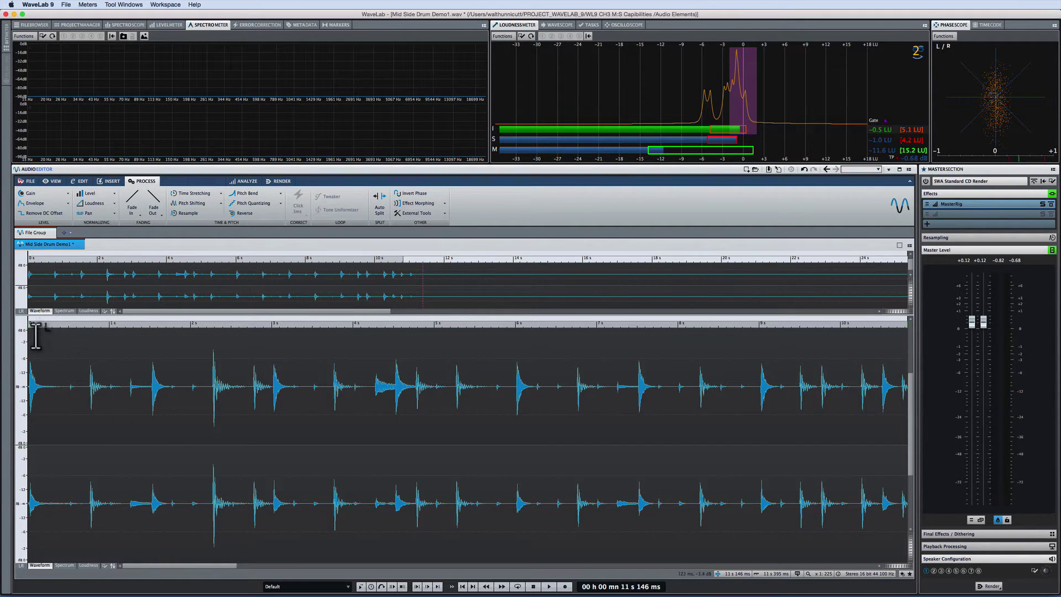
- Switch the main waveform and the overview display from LR to MS
left_click(21, 565)
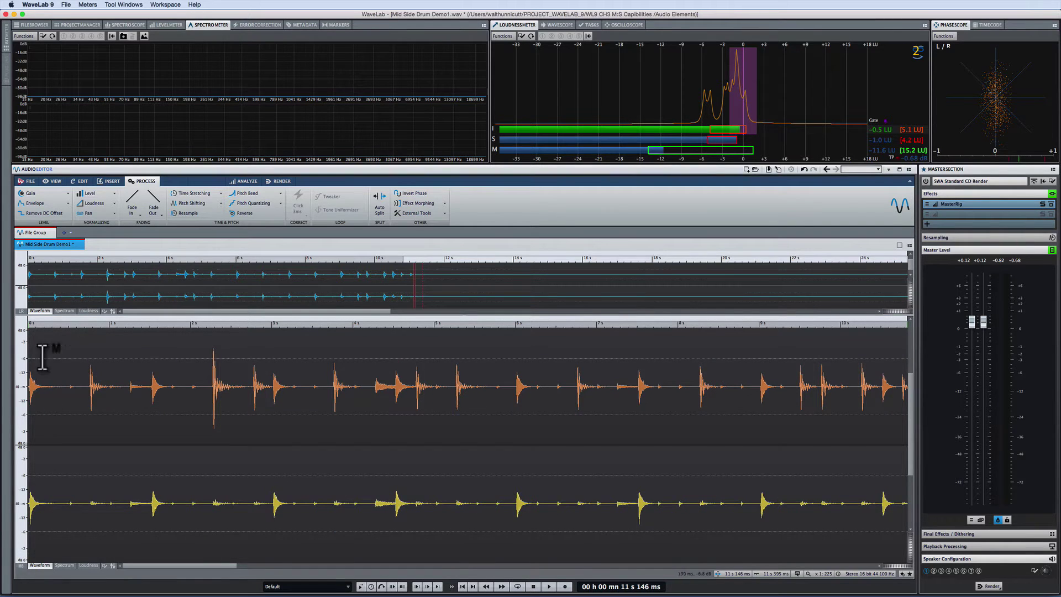
left_click(22, 311)
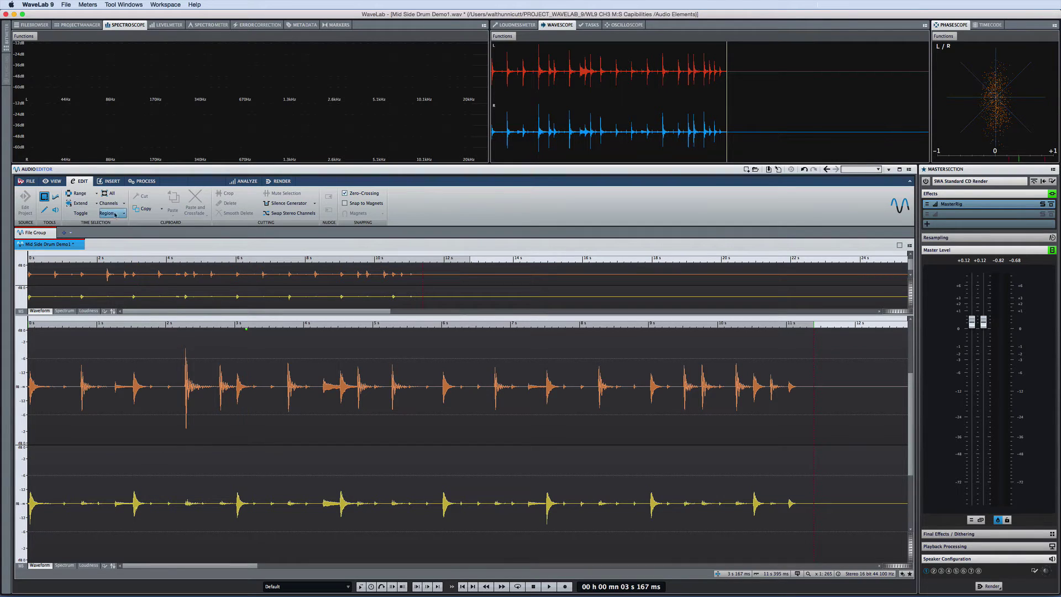
- Limit the time selection to the right (Side) channel only, and zoom into the 7.1–9.3 s hits
left_click(124, 204)
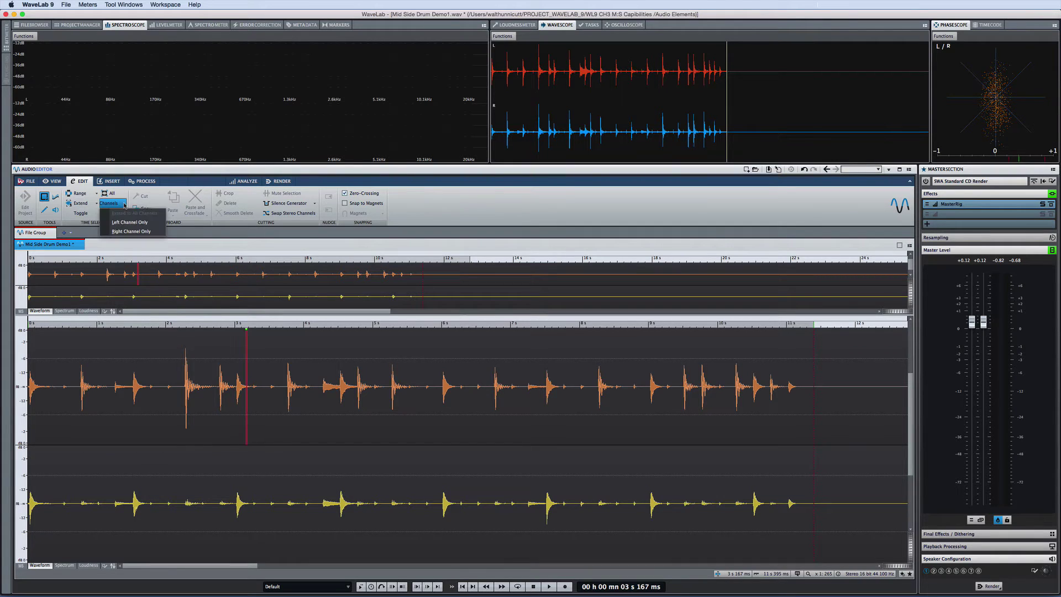
left_click(122, 221)
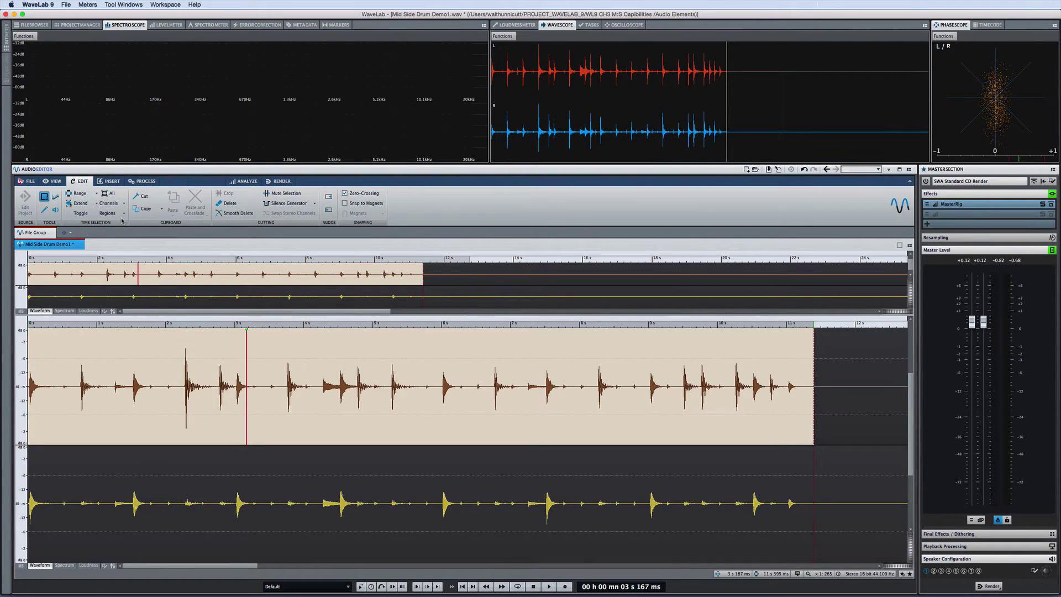
left_click(123, 204)
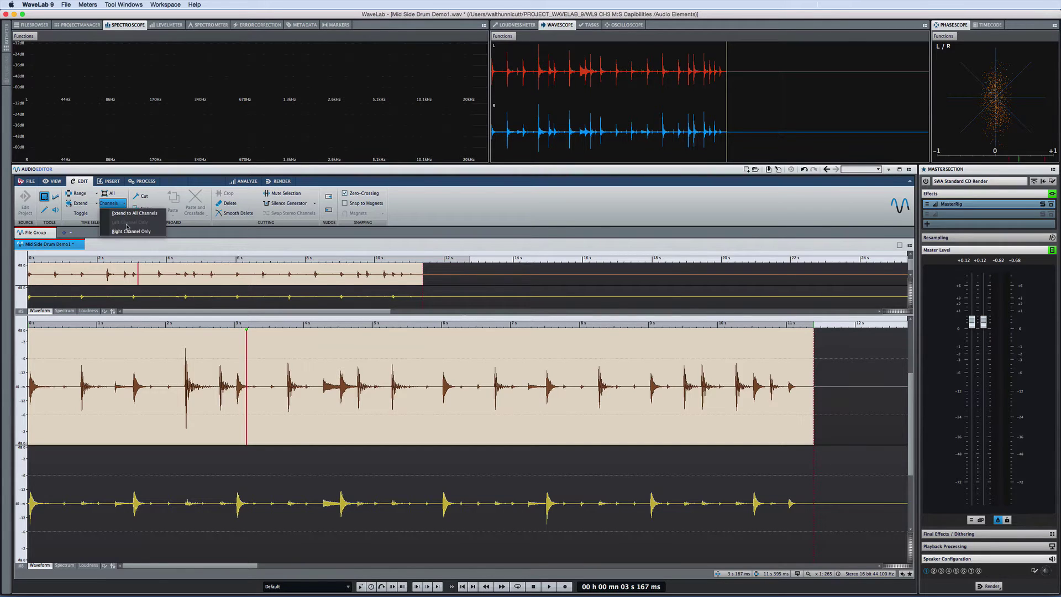
left_click(126, 231)
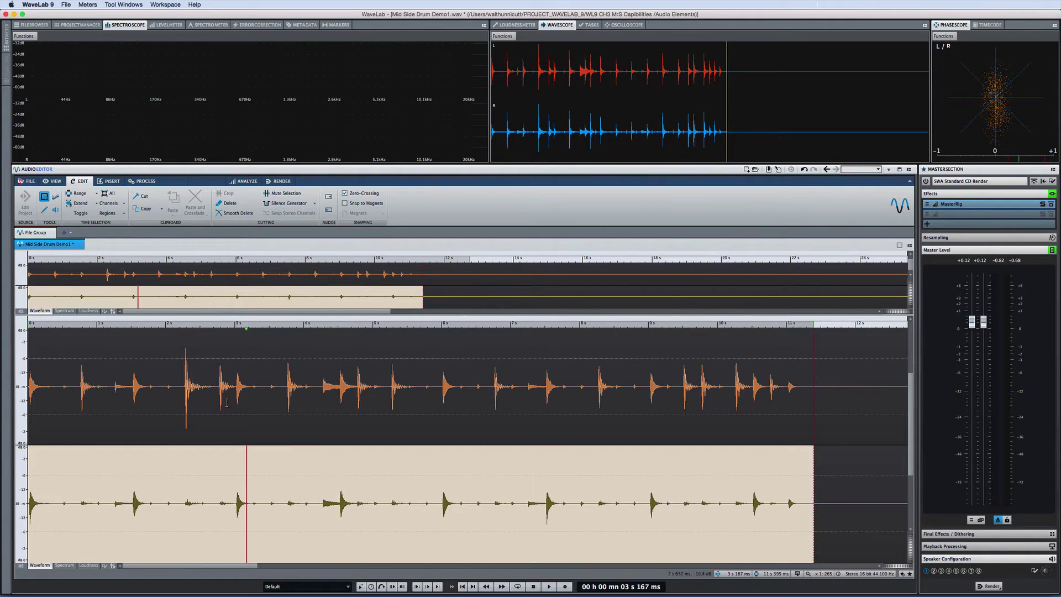
left_click_drag(271, 297, 302, 299)
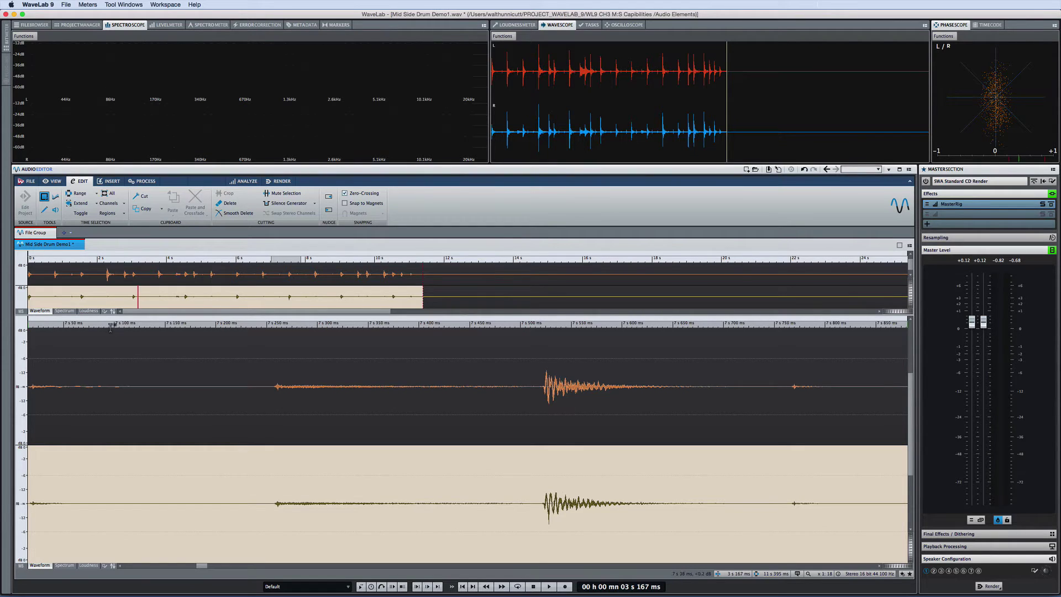
- Show both the overview and the main editor as a frequency spectrum
left_click(64, 310)
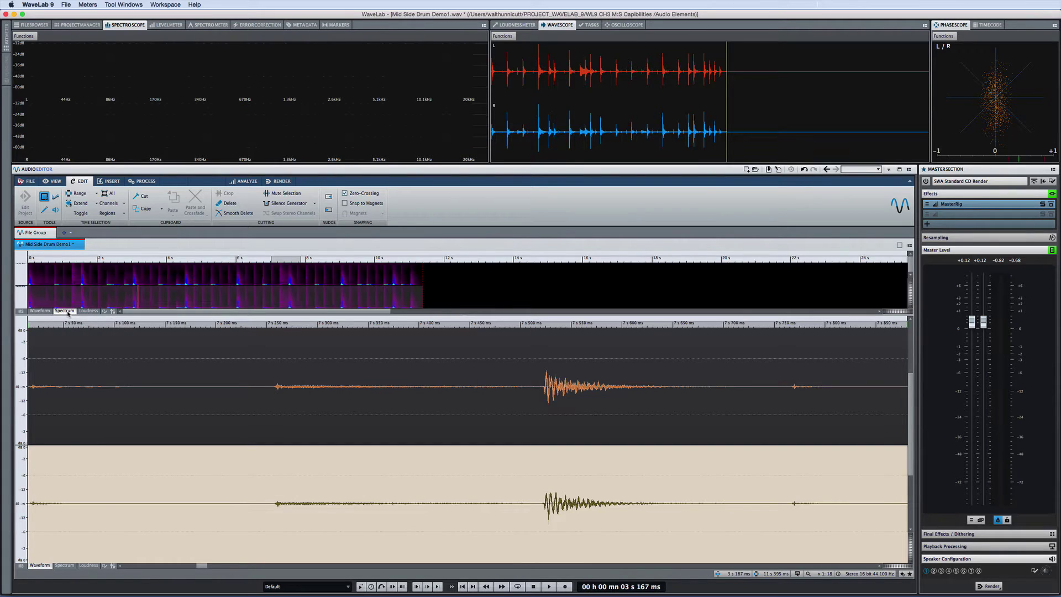
left_click(64, 565)
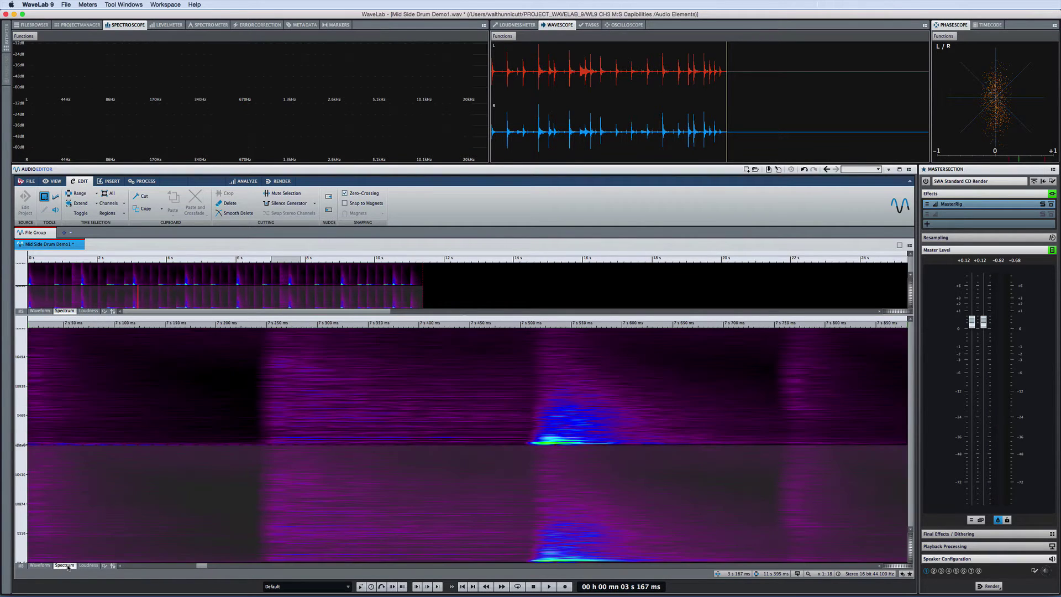
left_click_drag(209, 566, 219, 566)
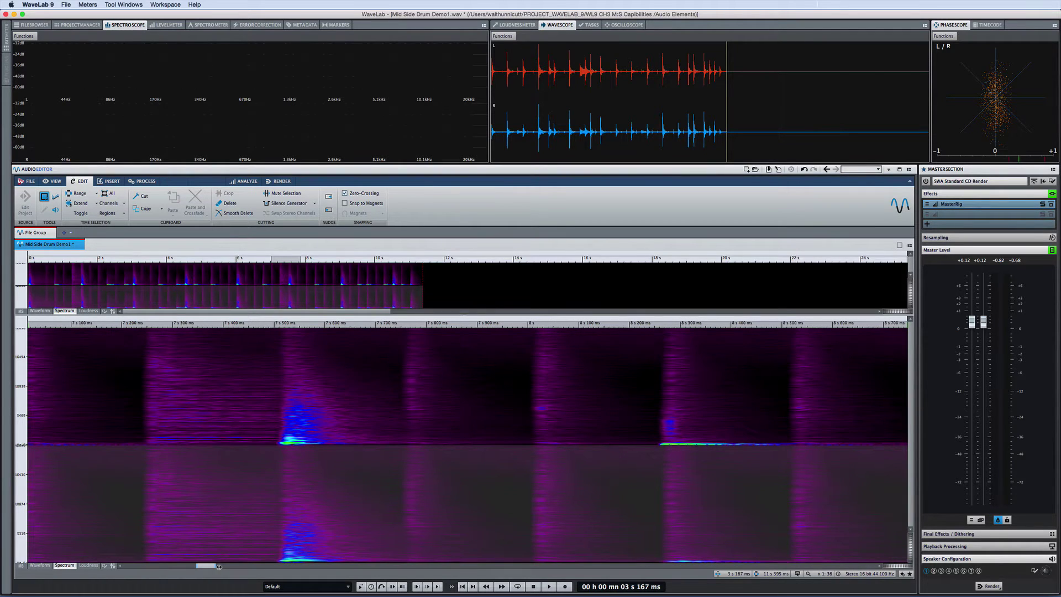
left_click_drag(219, 566, 265, 566)
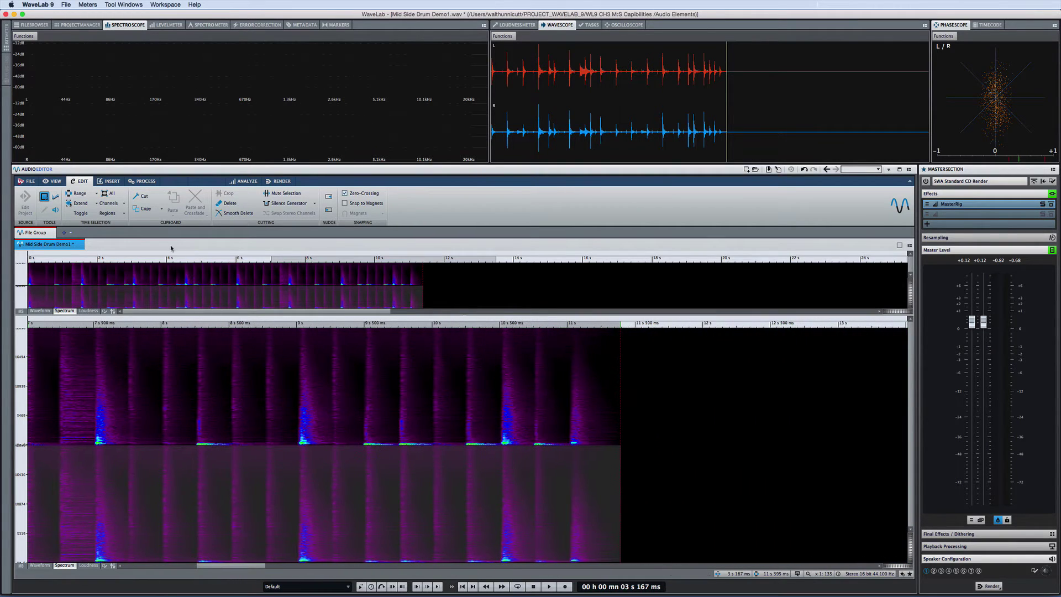
- Try the selection's Channels options, ending on the lower channel only
left_click(110, 203)
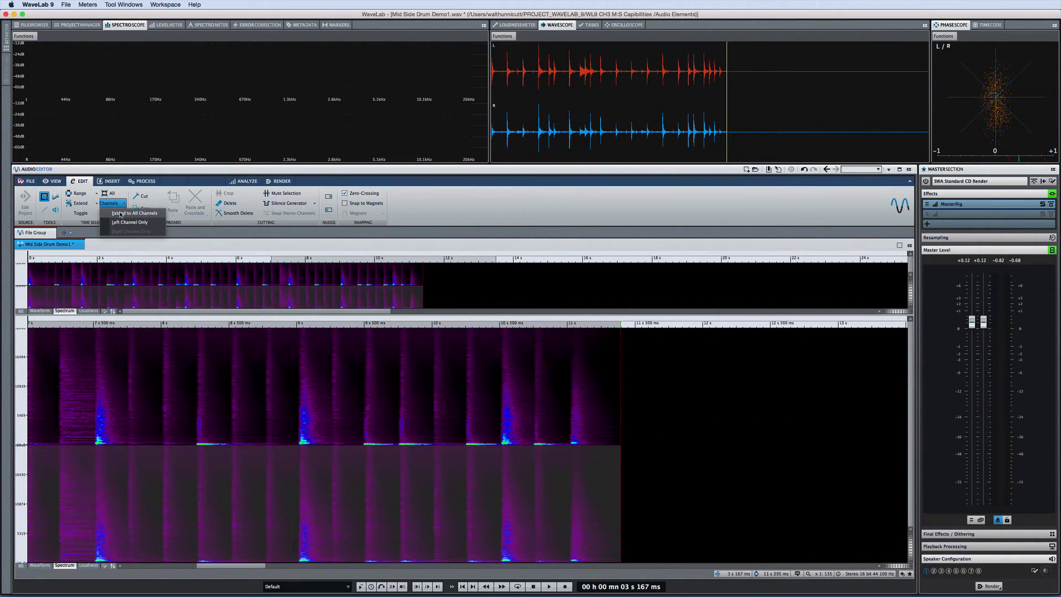
left_click(120, 213)
left_click(109, 203)
left_click(126, 222)
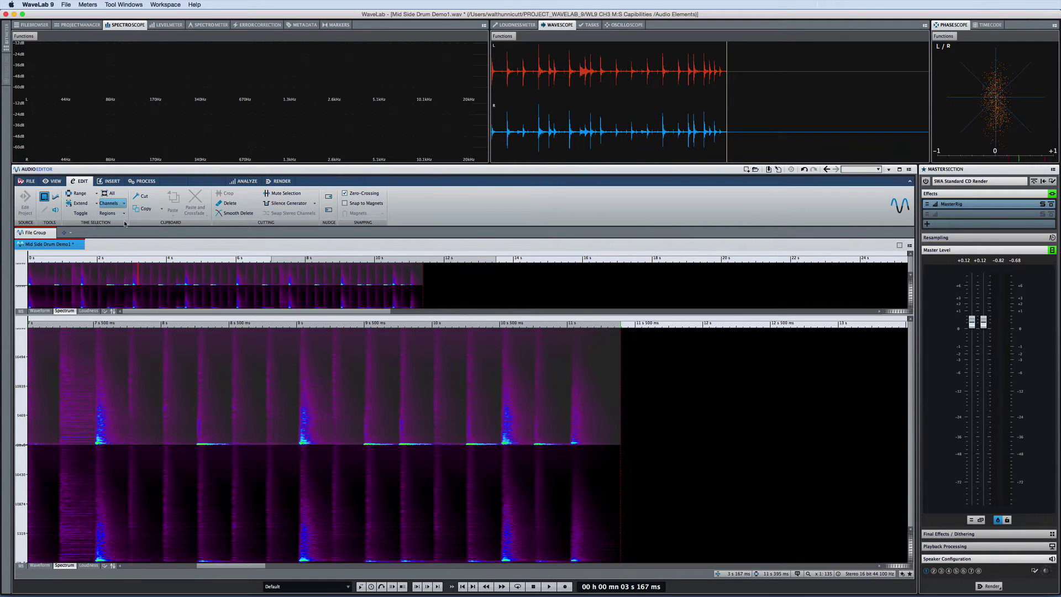
left_click(124, 203)
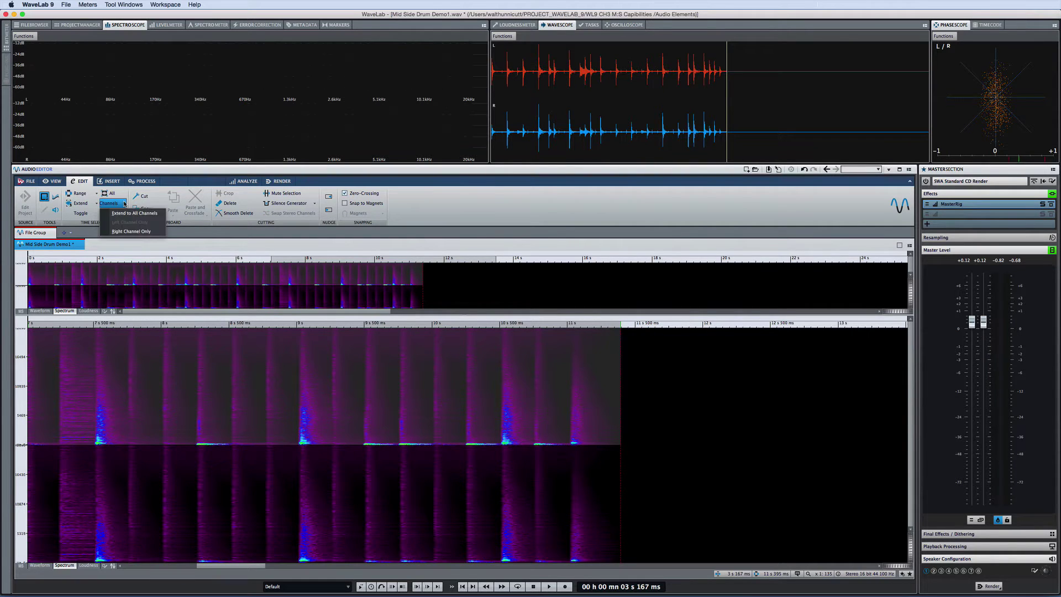
left_click(125, 231)
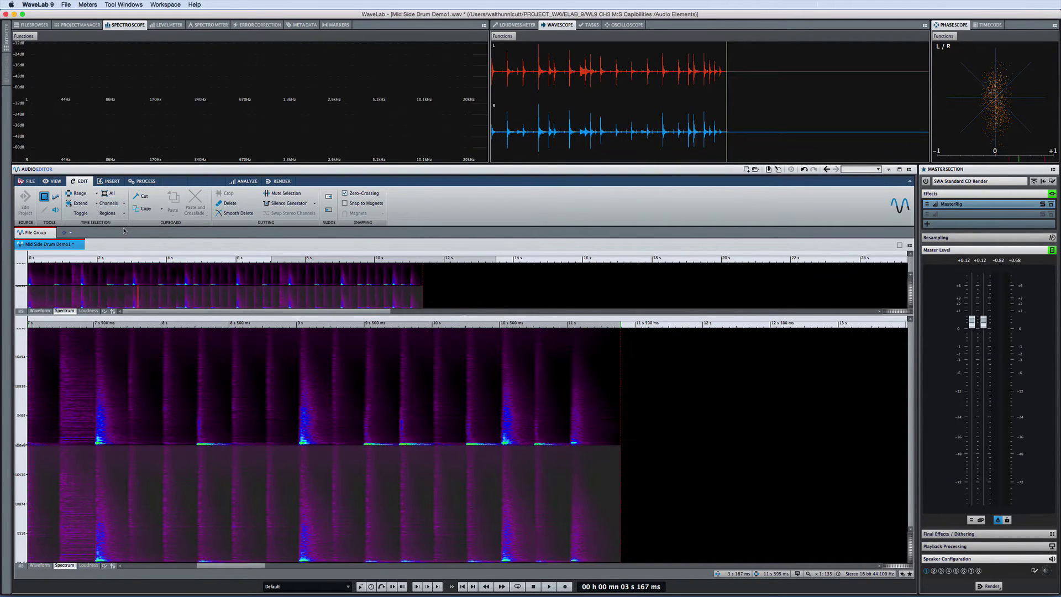
- Mark the 11–17 kHz band near 8.3 s, then select about 2.2–5.2 s of the upper channel
left_click(56, 197)
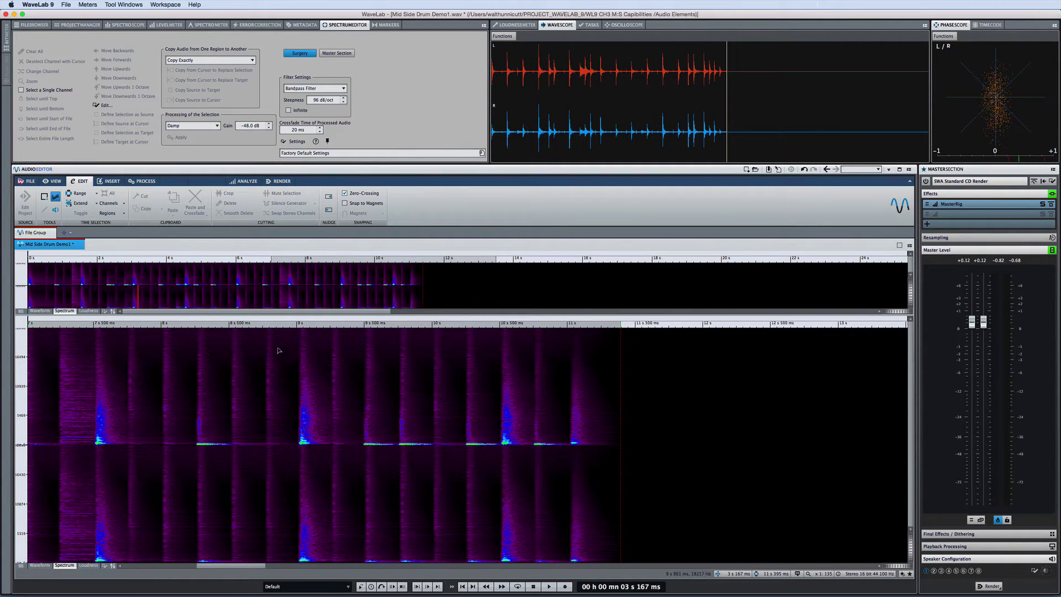
left_click_drag(278, 351, 334, 385)
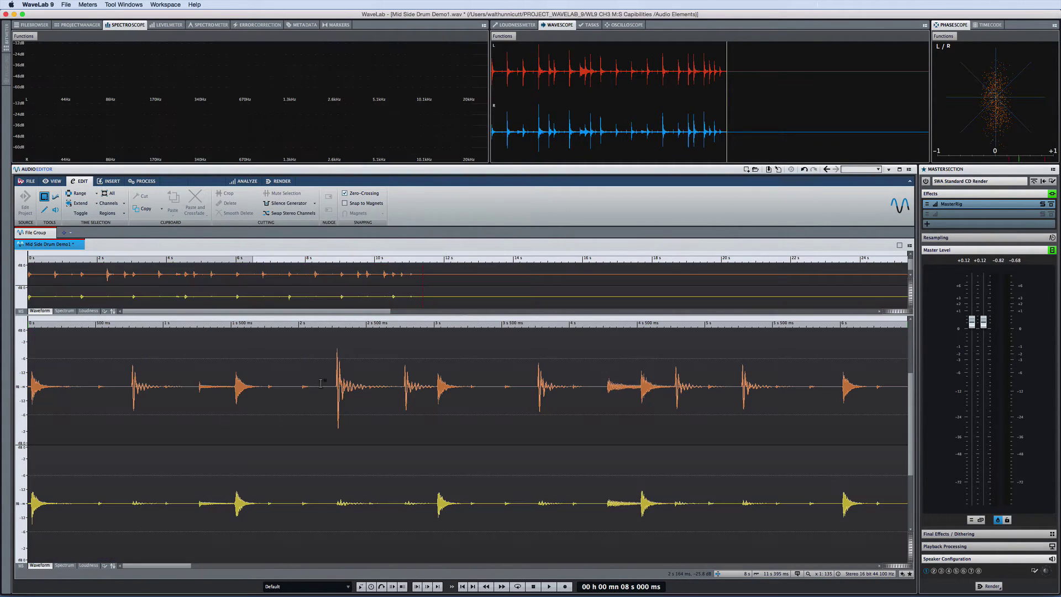
left_click_drag(322, 381, 734, 381)
left_click(146, 182)
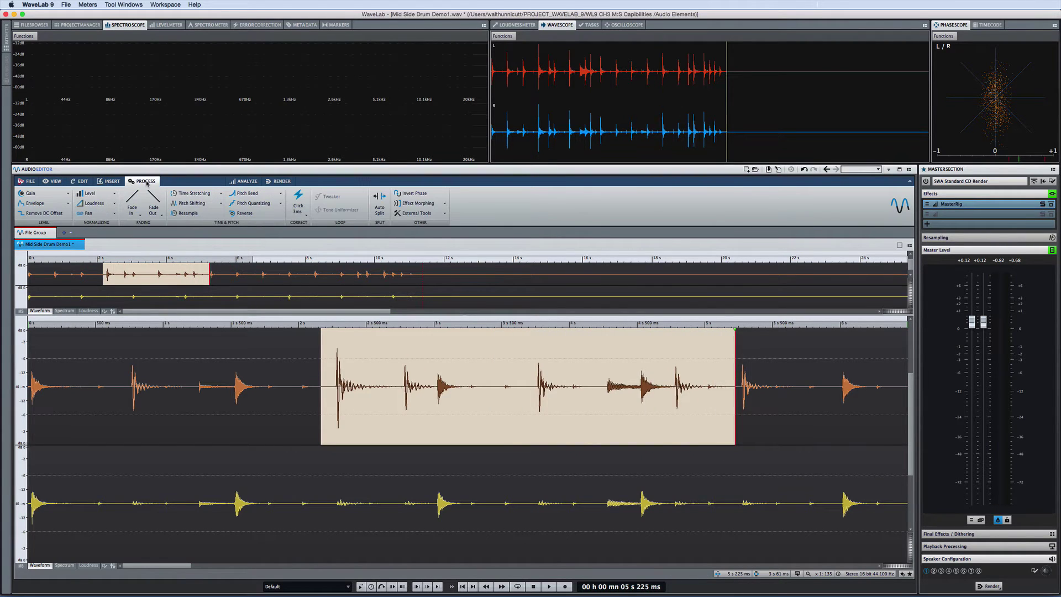
- Apply +3 dB Gain to the selected Mid passage
left_click(38, 194)
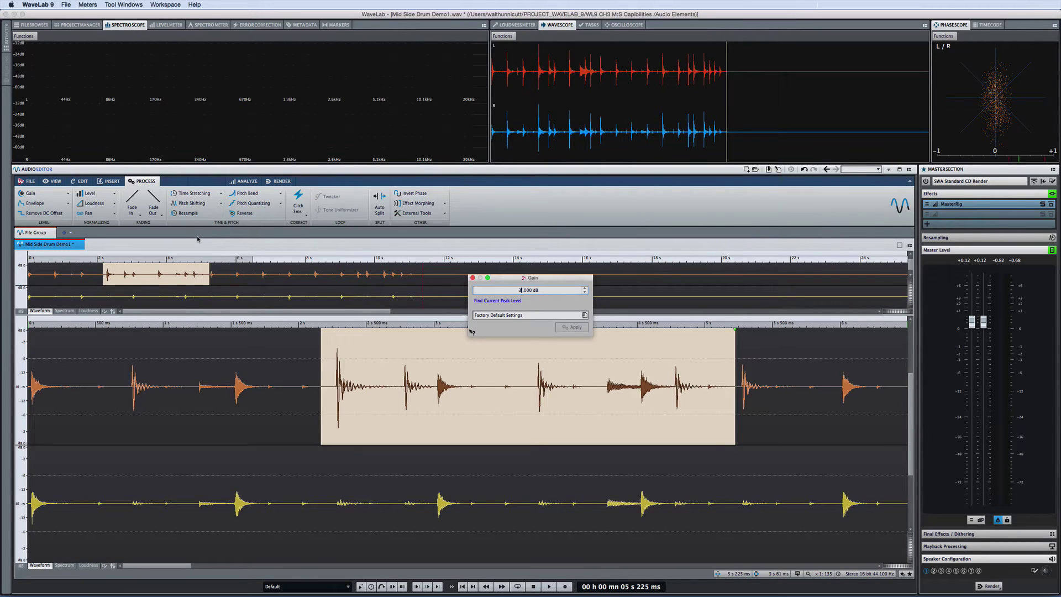
left_click(563, 327)
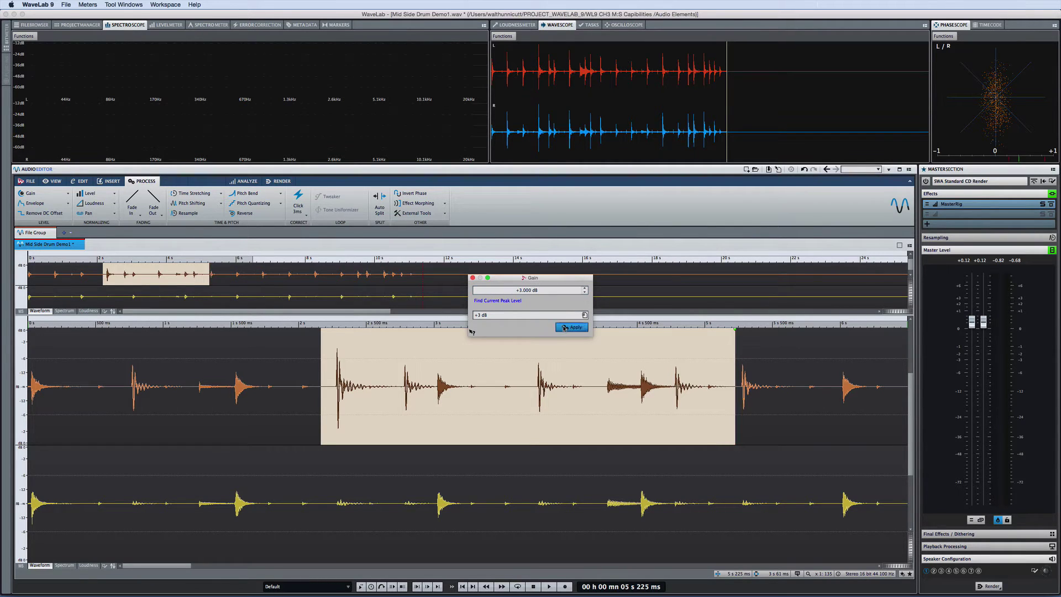
left_click(563, 327)
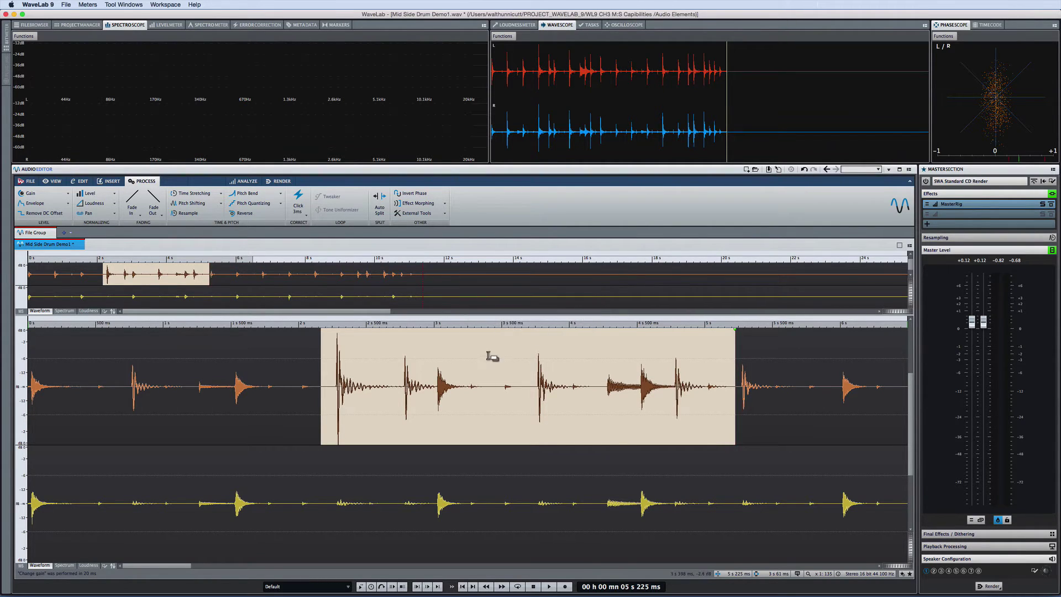
- Toggle the overview between Spectrum and Waveform, and show the main editor as a spectrum
left_click(65, 311)
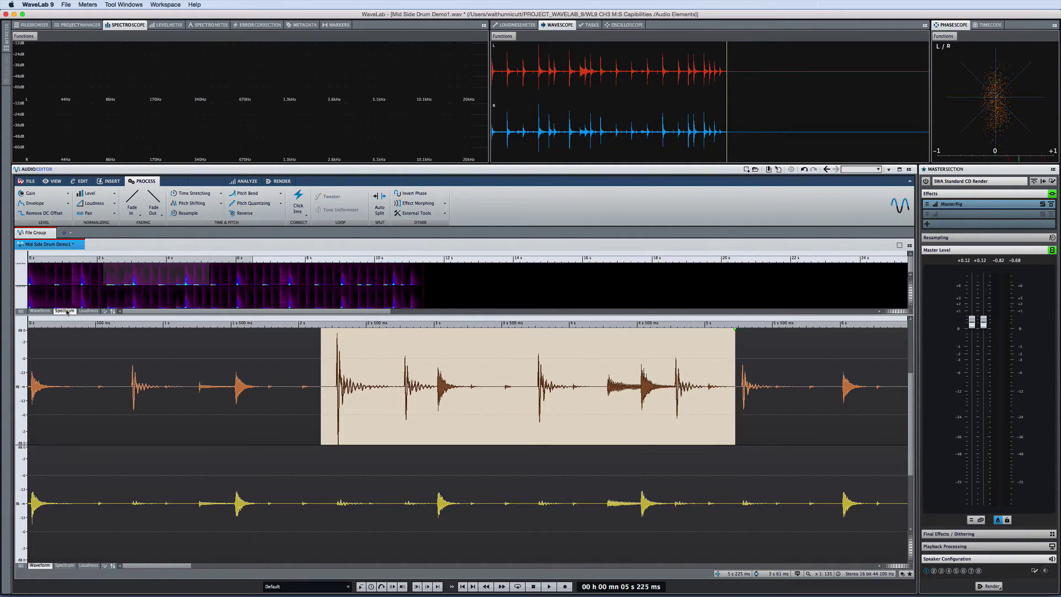
left_click(43, 311)
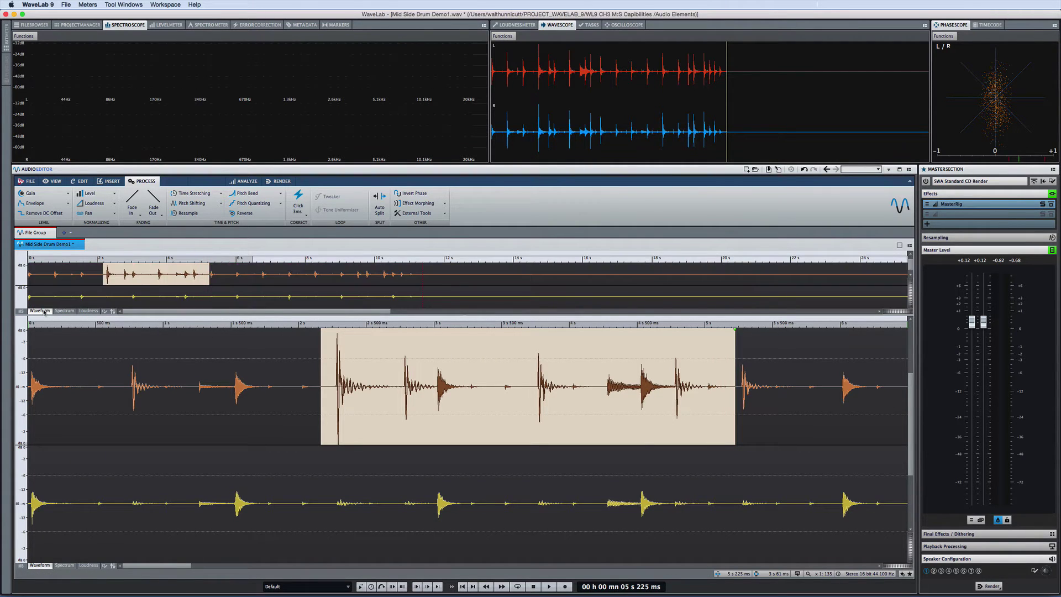
left_click(64, 565)
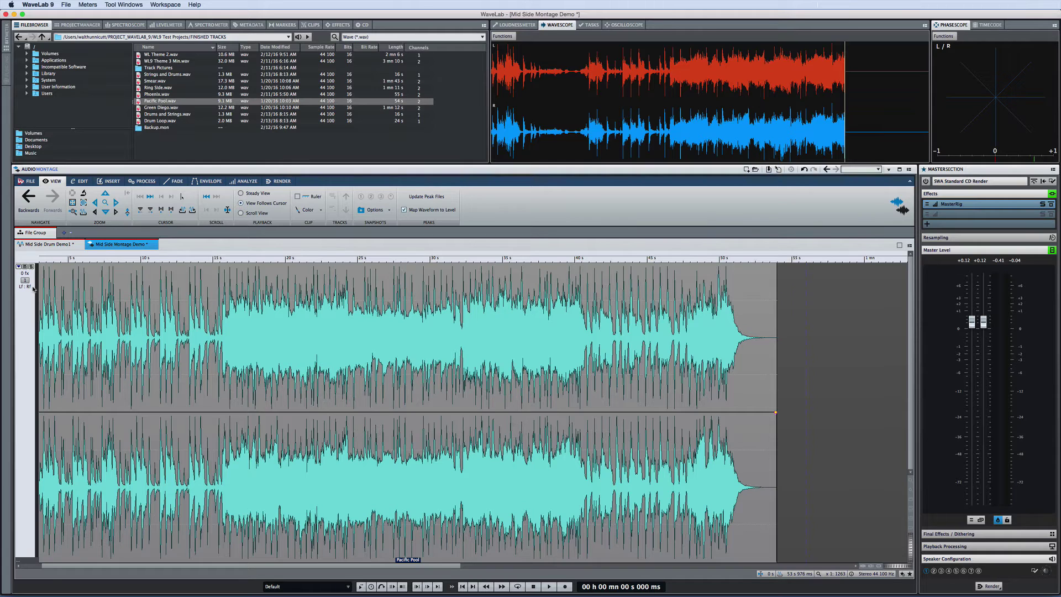
- Split the Pacific Pool stereo track into Mid and Side mono tracks from its track header menu
left_click(24, 280)
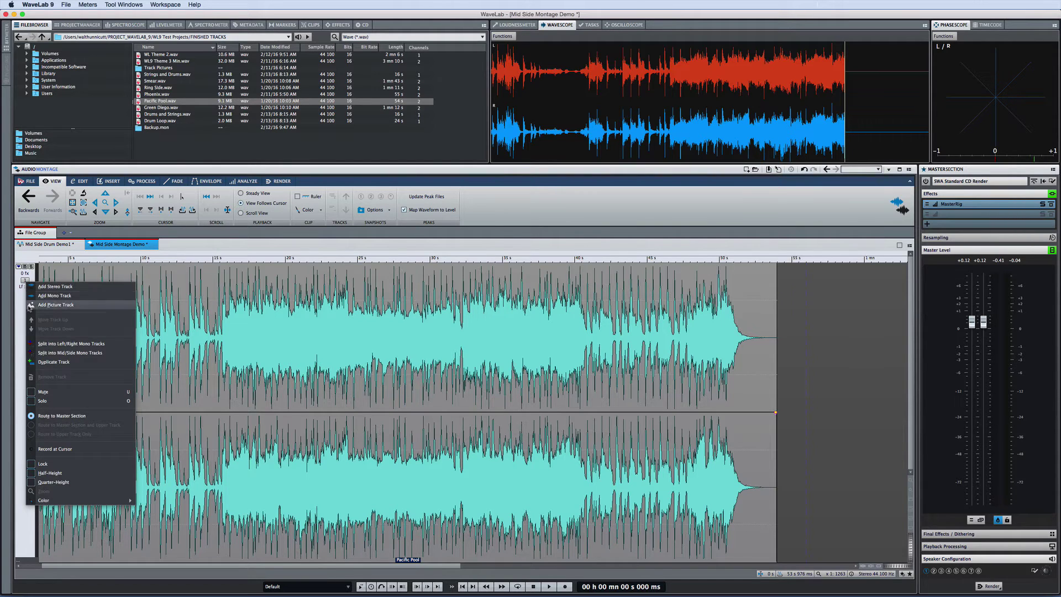
left_click(66, 352)
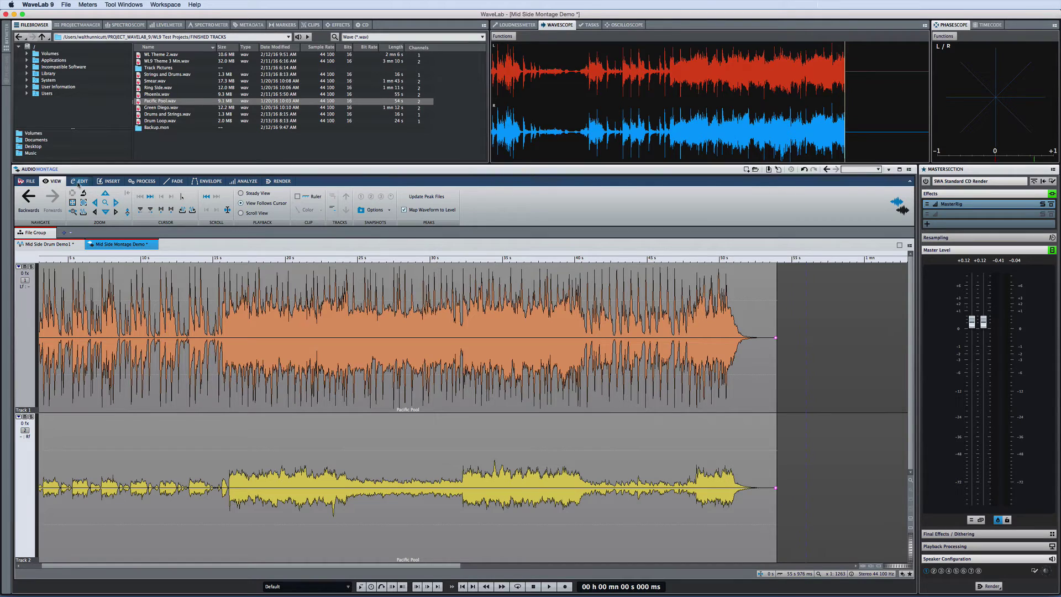
left_click(79, 182)
- In the Fade tab, select the Side track from about 47 s to the clip's end
left_click(110, 182)
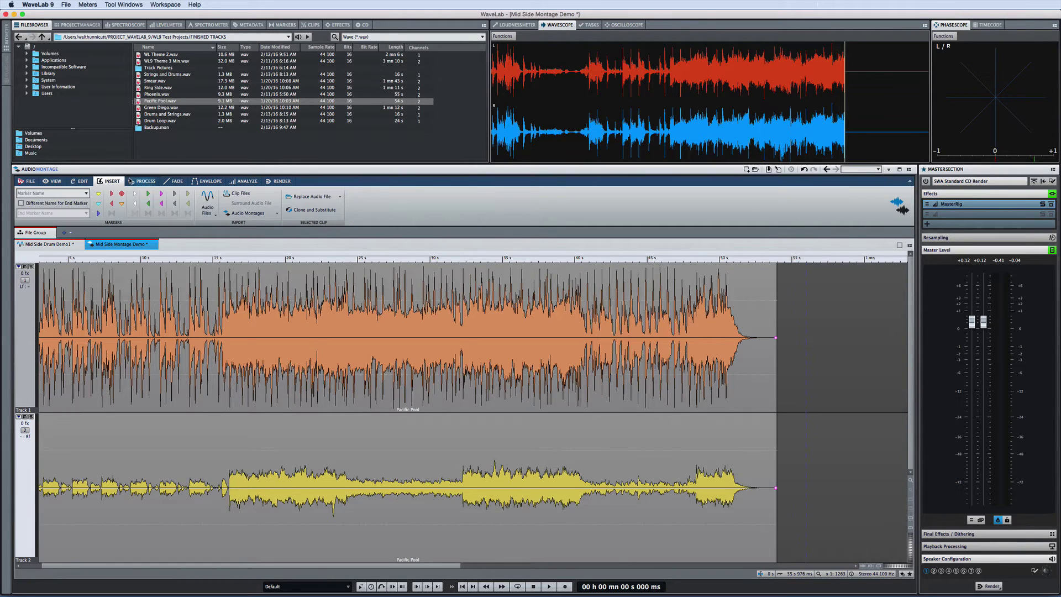
left_click(143, 182)
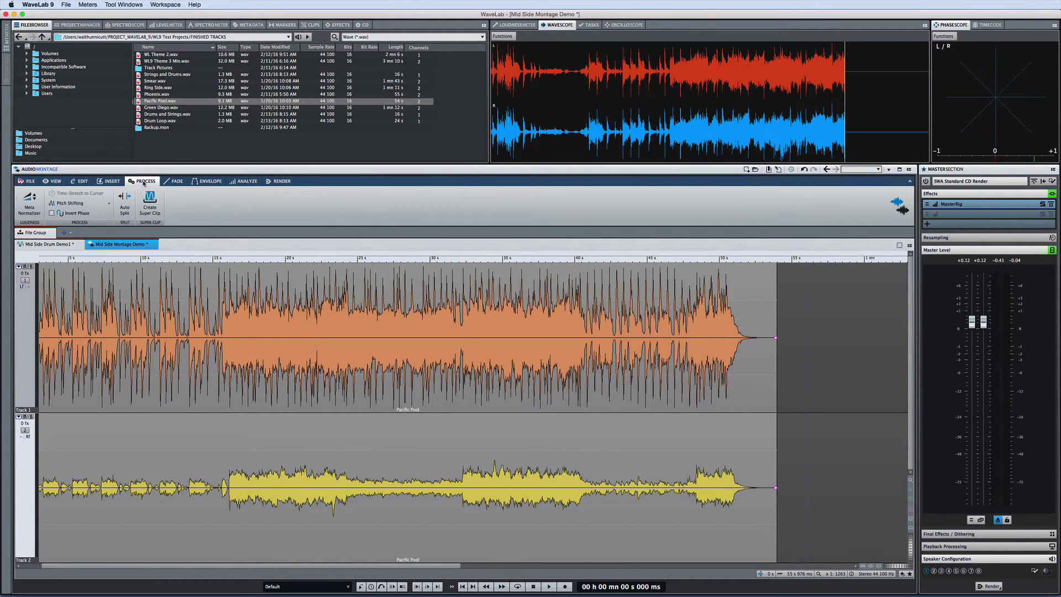
left_click(176, 182)
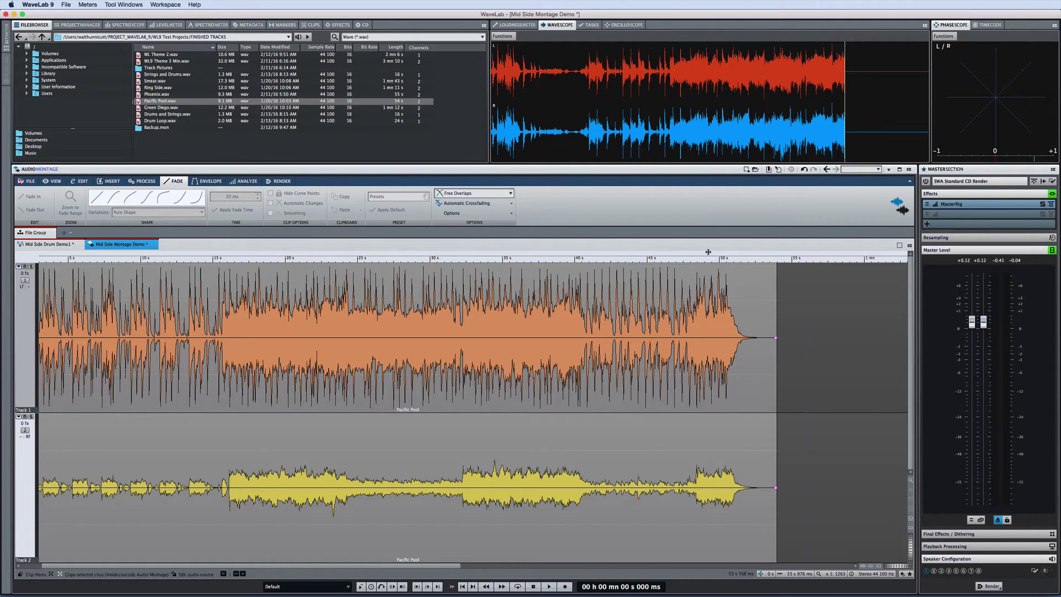
left_click(669, 453)
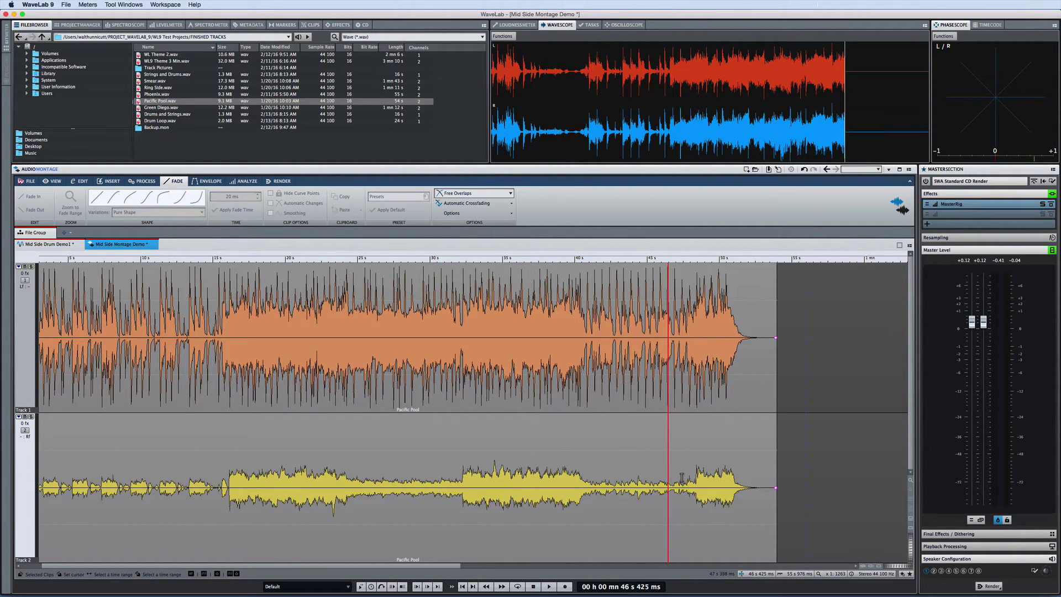
left_click_drag(679, 481, 780, 487)
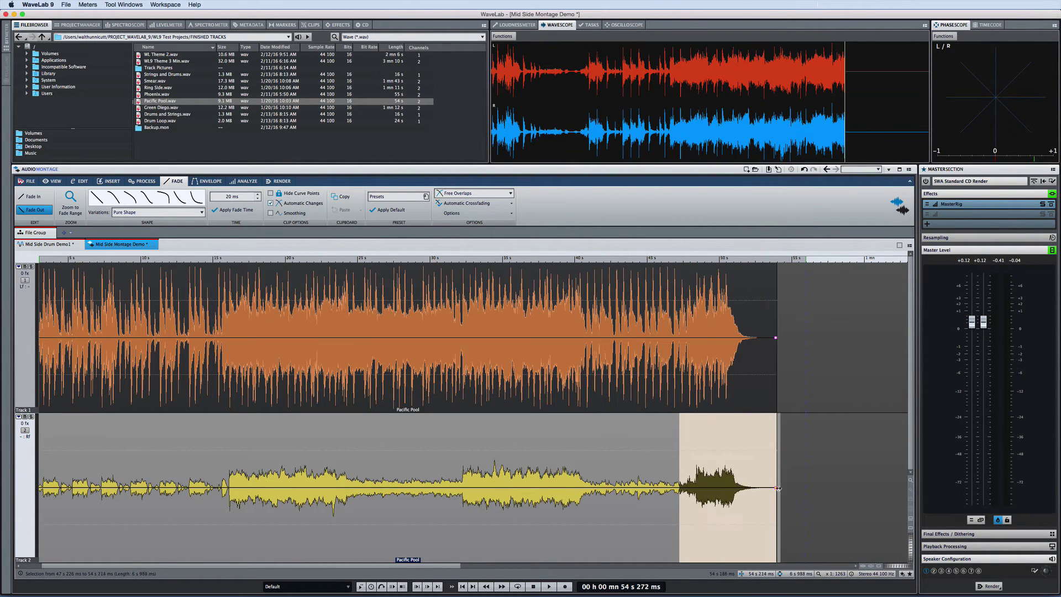
- Apply a fade-out to the selection, change its curve shape, and play the montage to hear it
left_click(167, 201)
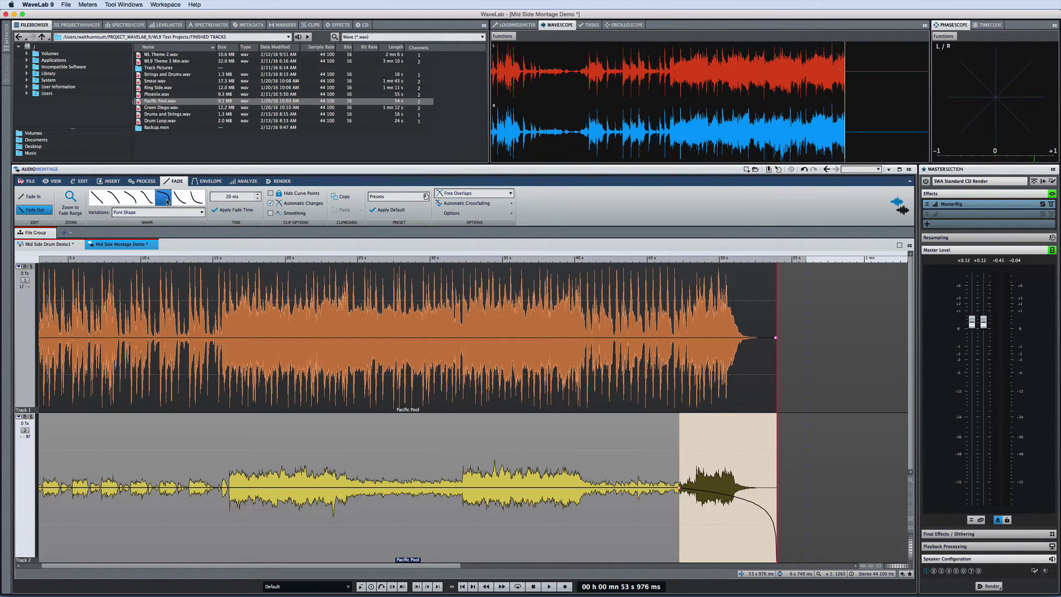
left_click(117, 201)
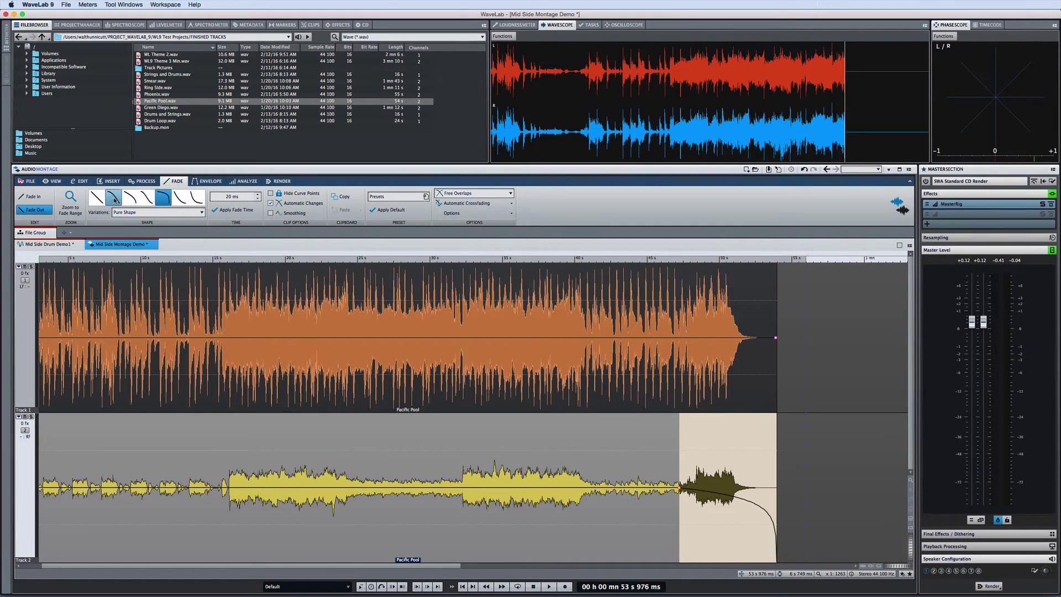
left_click(548, 586)
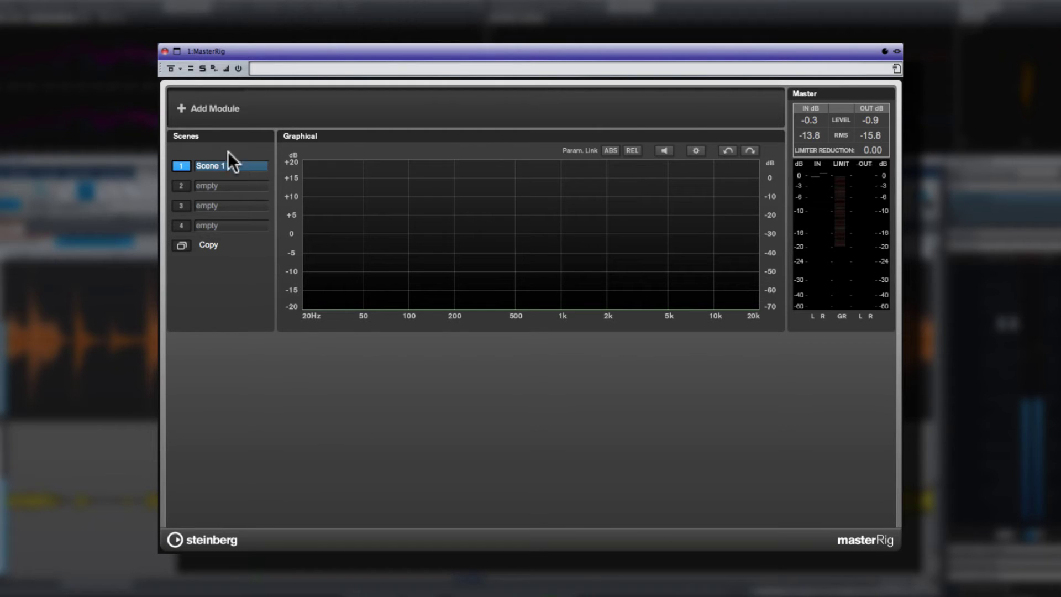
- Add a Dyn. EQ A module to MasterRig and switch band 1 to M/S processing
left_click(194, 109)
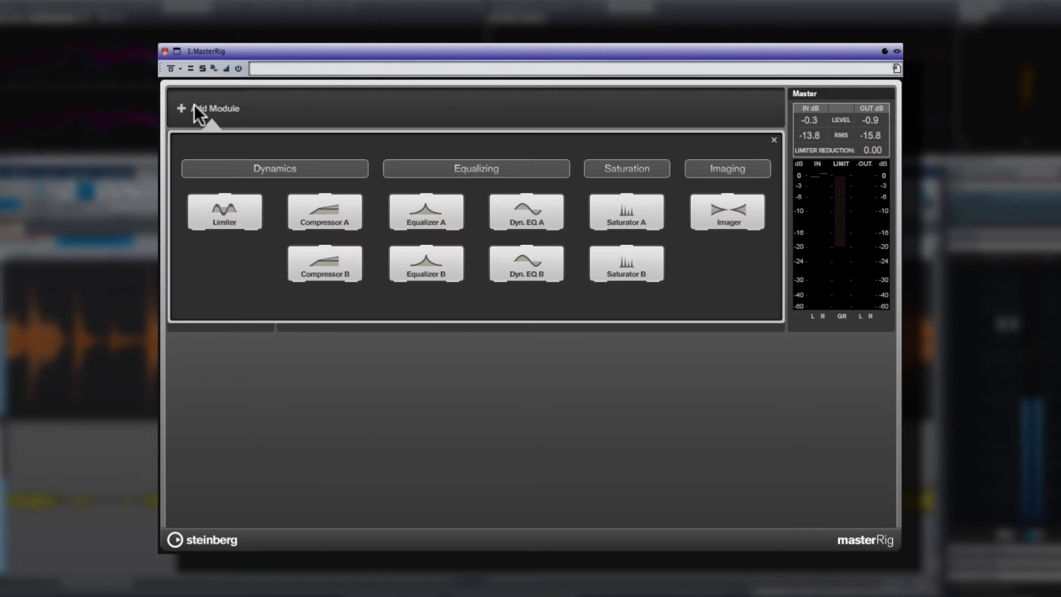
left_click(514, 214)
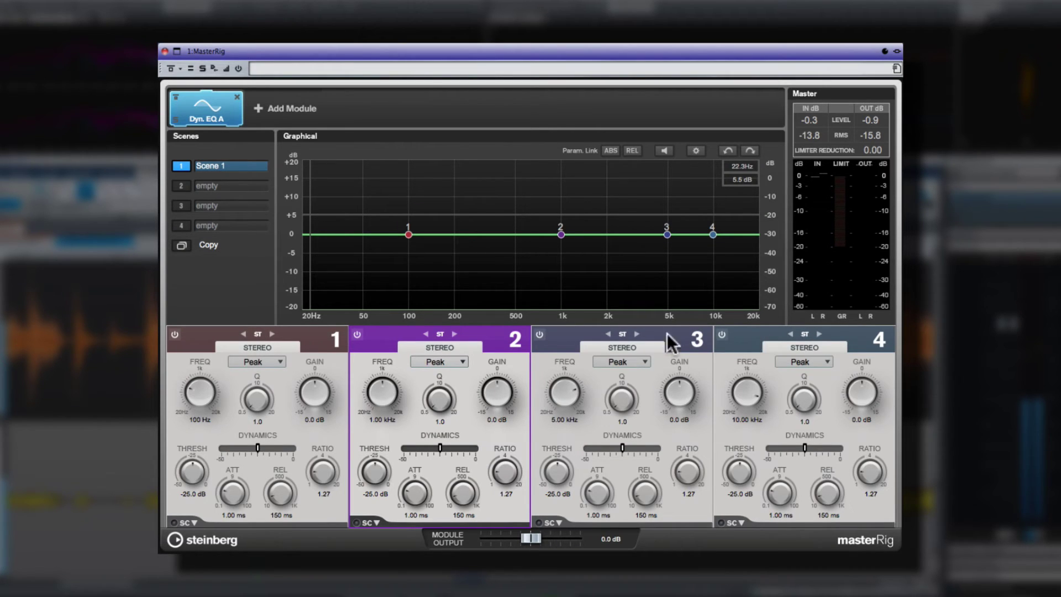
left_click(271, 334)
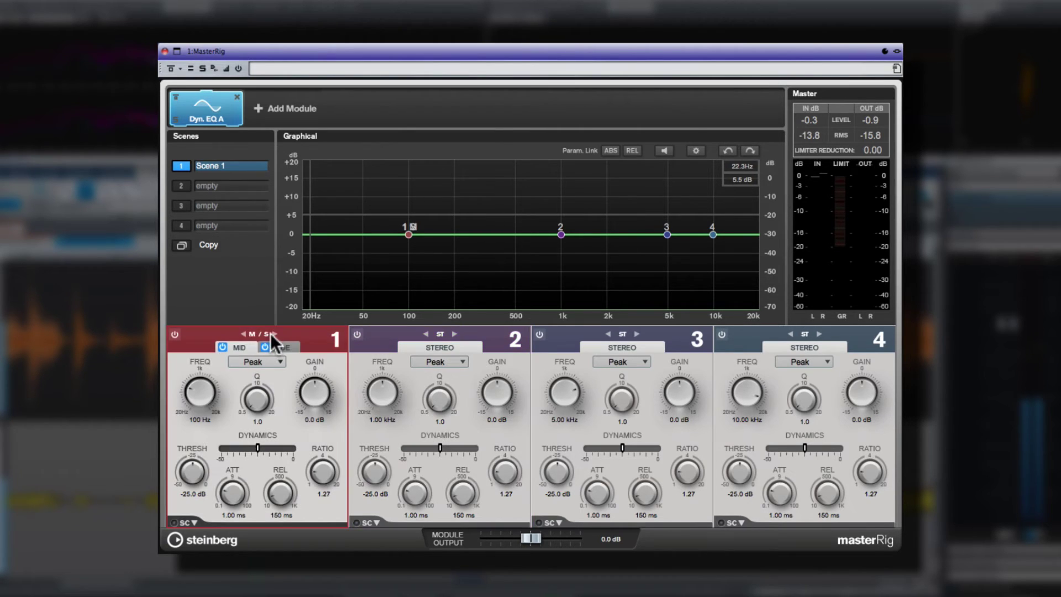
- Boost band 1's mid around 171 Hz and set its side gain to 10 dB
left_click_drag(407, 233, 365, 199)
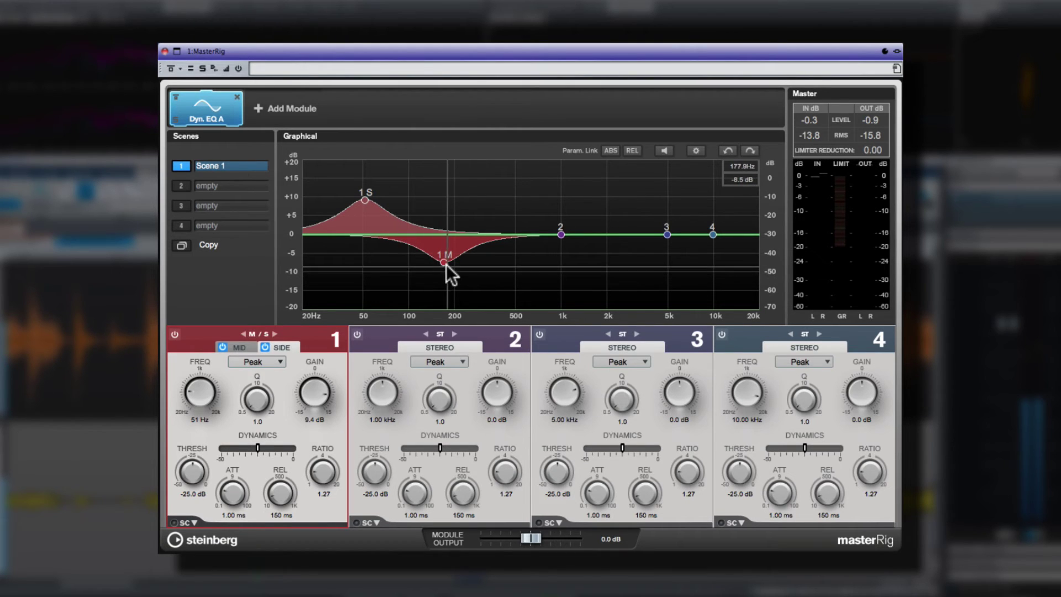
left_click_drag(443, 261, 423, 200)
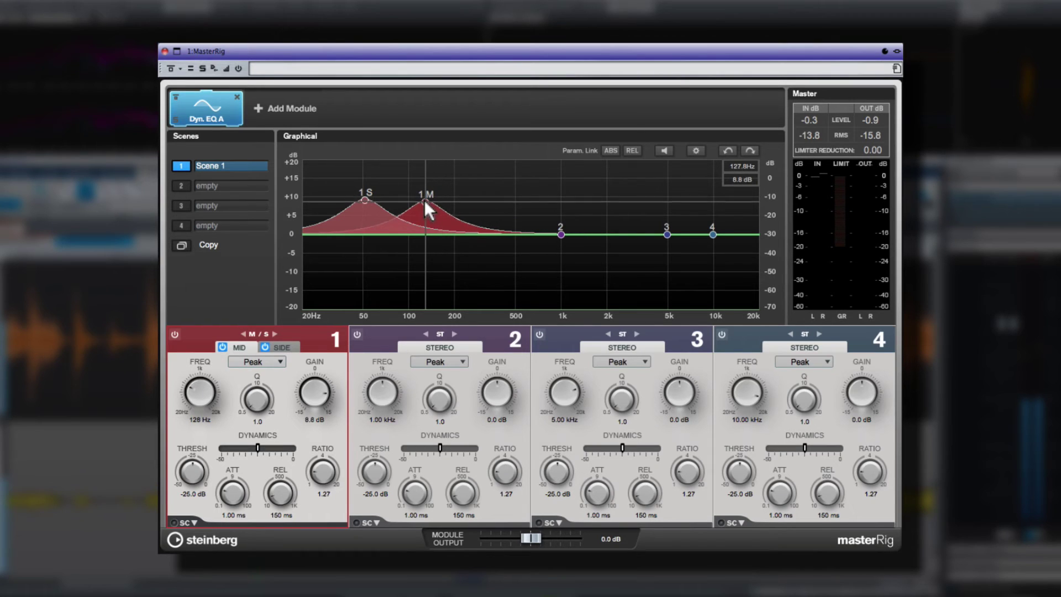
left_click(289, 347)
mouse_move(294, 386)
left_mouse_down()
mouse_move(300, 420)
mouse_move(302, 380)
mouse_move(300, 397)
left_mouse_up()
left_click(310, 417)
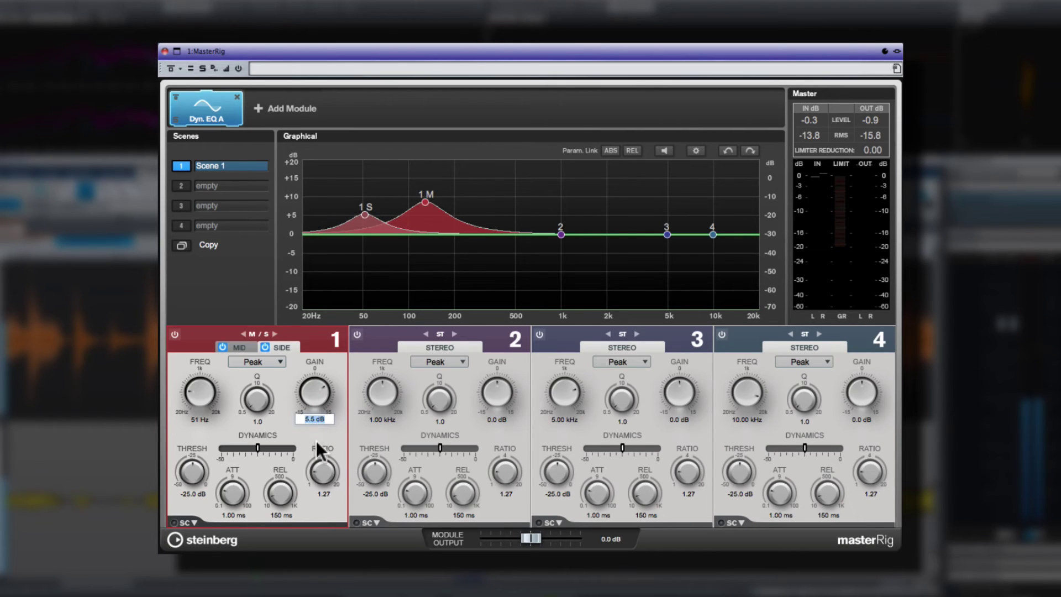
type("10.1")
key("Return")
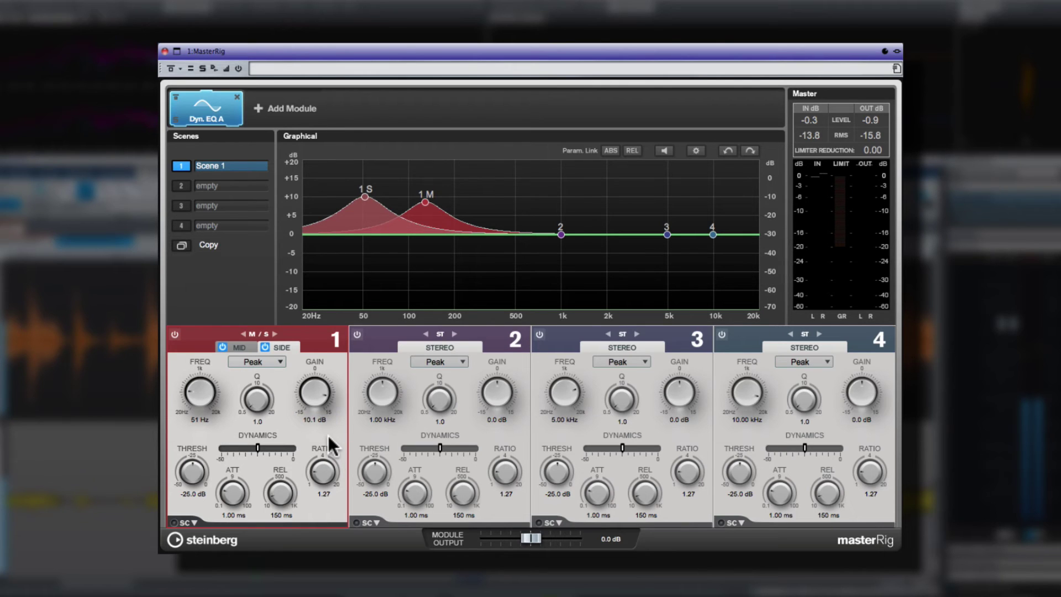
- Put bands 2 and 3 in mid/side, boosting mid near 600 Hz and cutting mid near 2.5 kHz
left_click(455, 335)
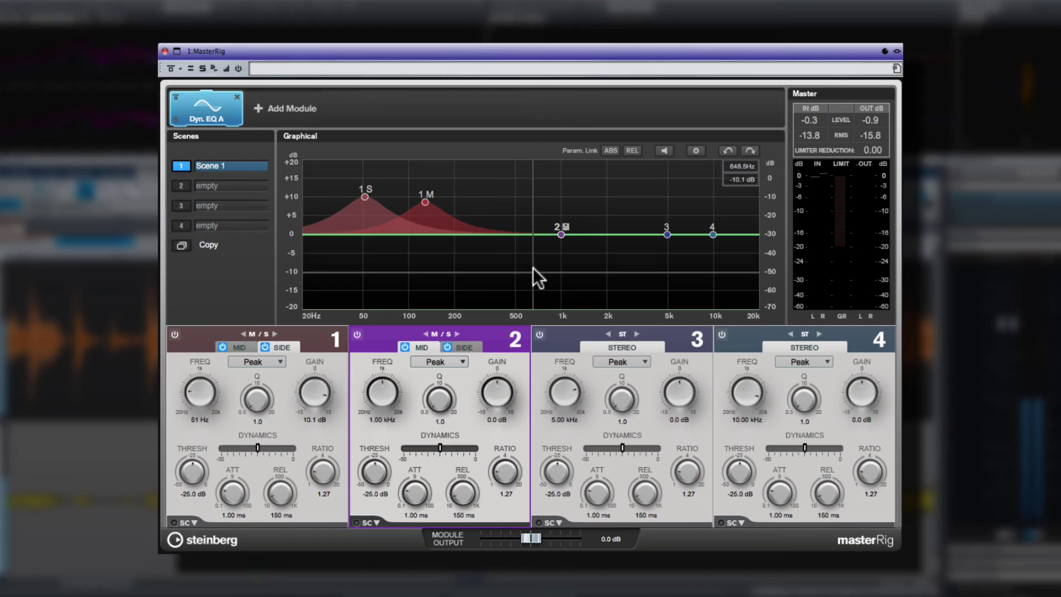
left_click_drag(561, 234, 528, 210)
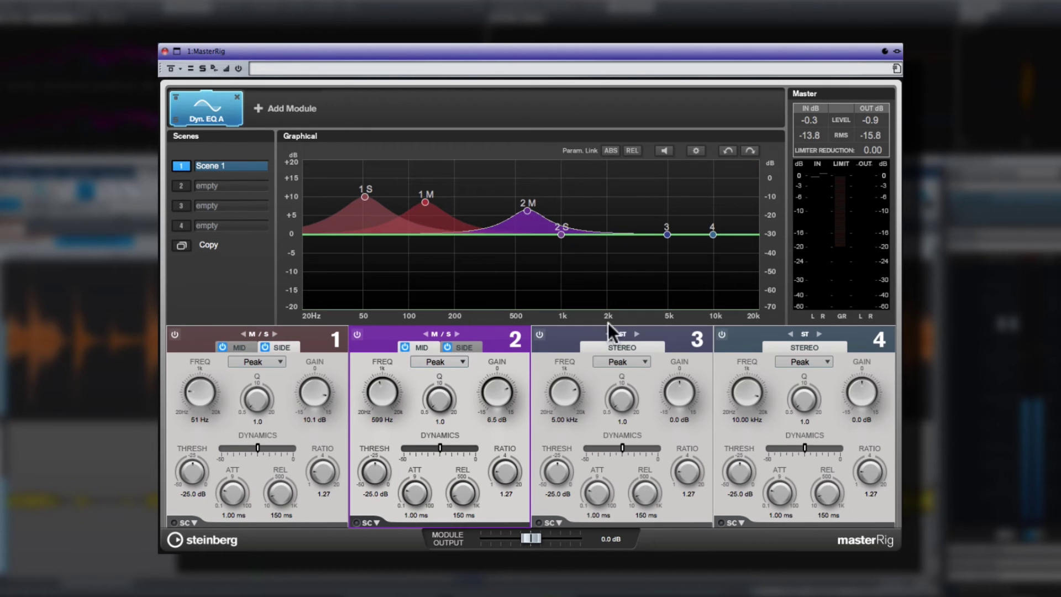
left_click(635, 332)
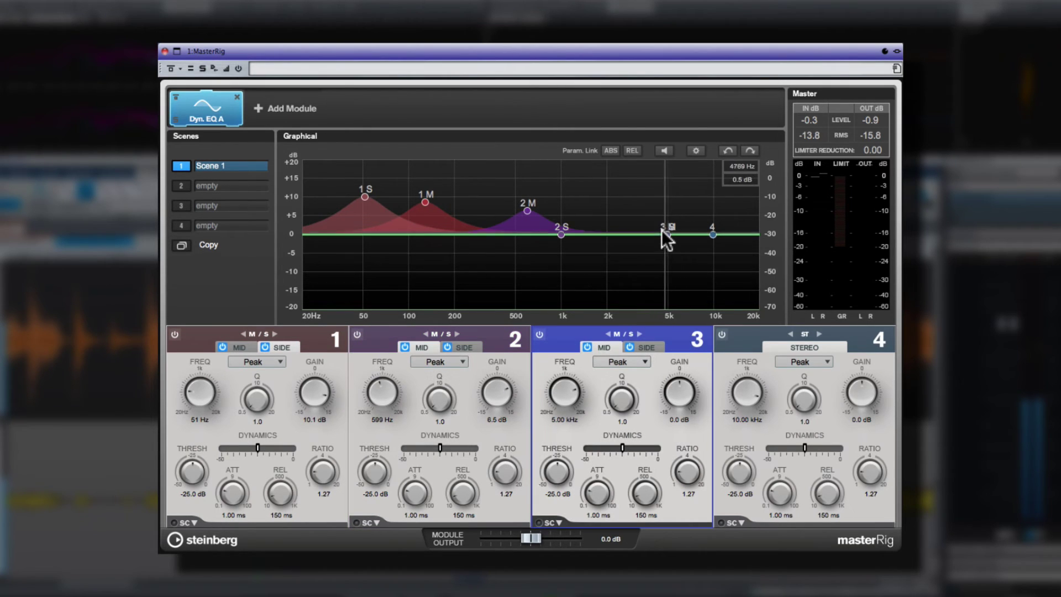
left_click_drag(666, 235, 621, 276)
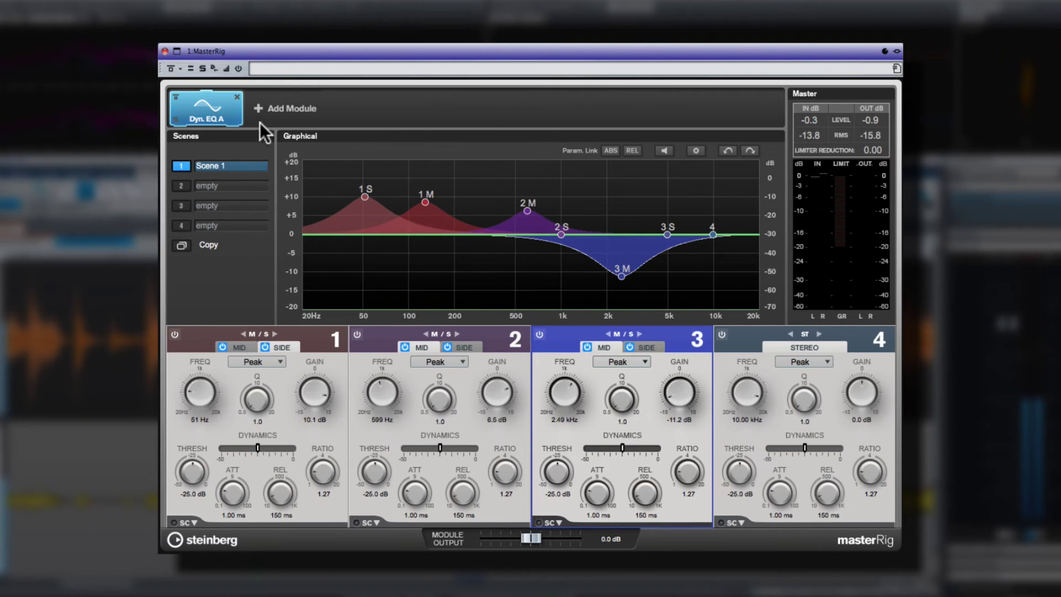
- Add Compressor A and move its low crossover to about 300 Hz
left_click(265, 108)
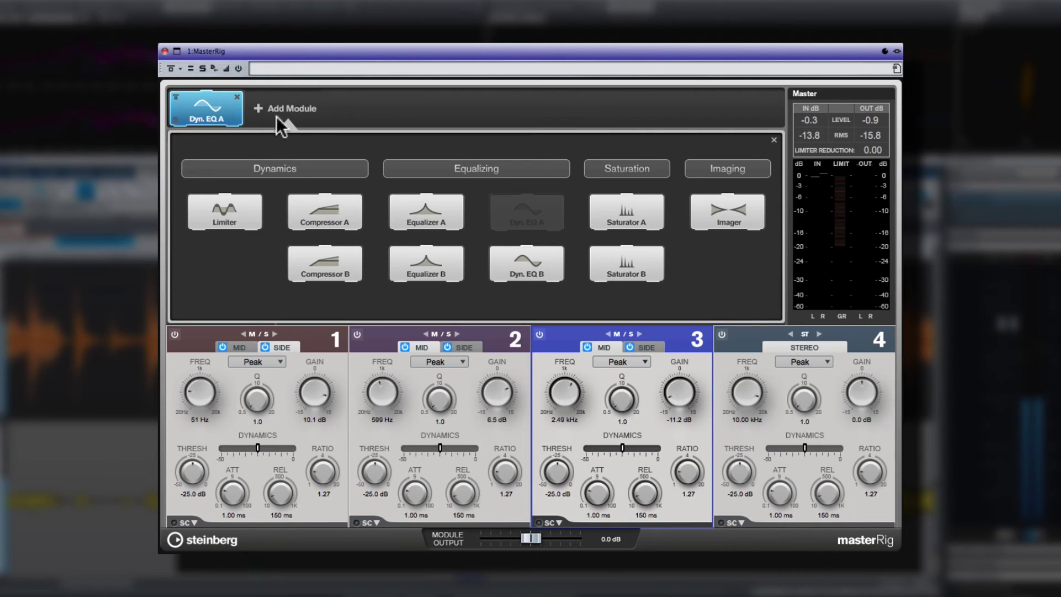
left_click(310, 207)
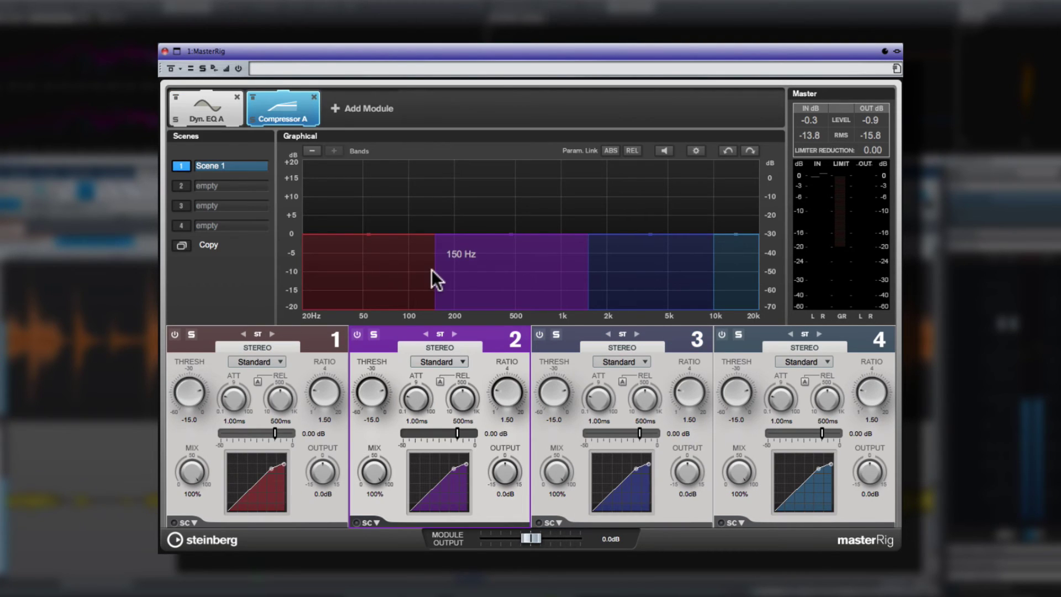
left_click_drag(433, 267, 485, 270)
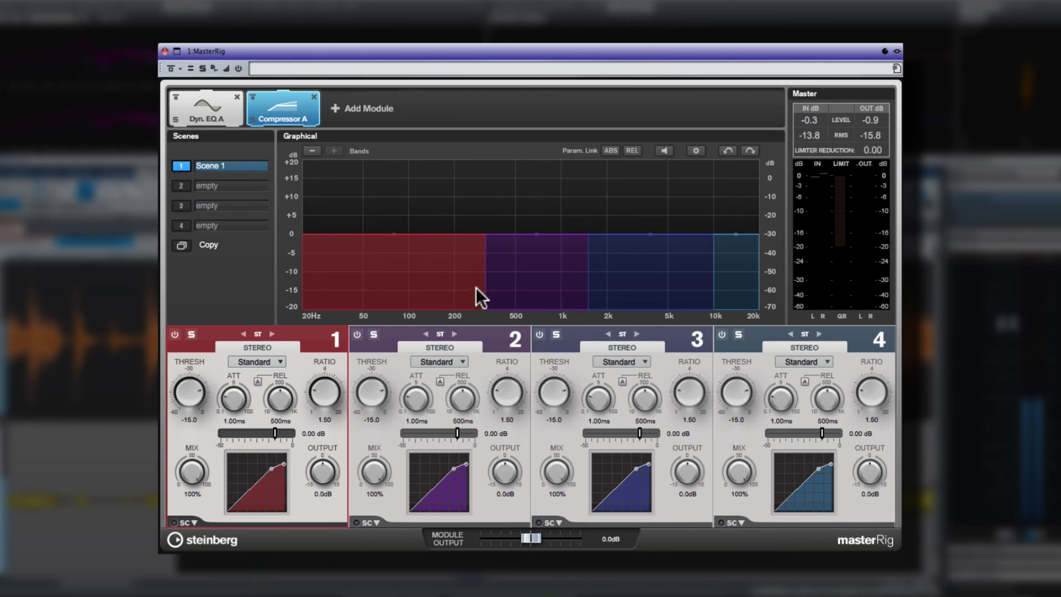
- Set compressor bands 1 and 2 to mid/side, raising mid output and lowering side output
left_click(453, 330)
left_click_drag(536, 231, 538, 188)
left_click_drag(534, 241, 535, 258)
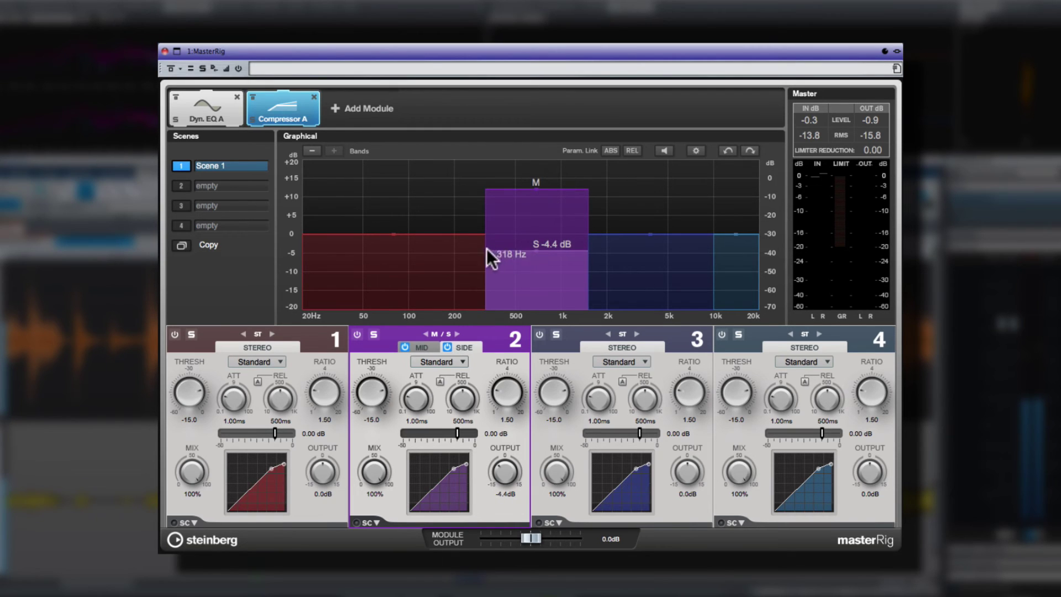
left_click(273, 333)
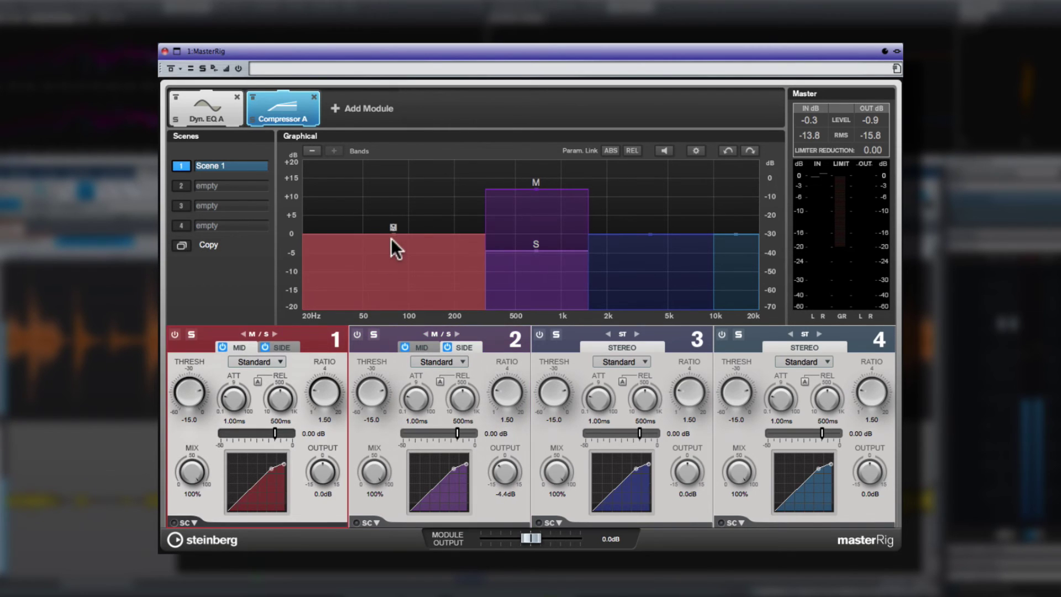
left_click_drag(397, 235, 383, 263)
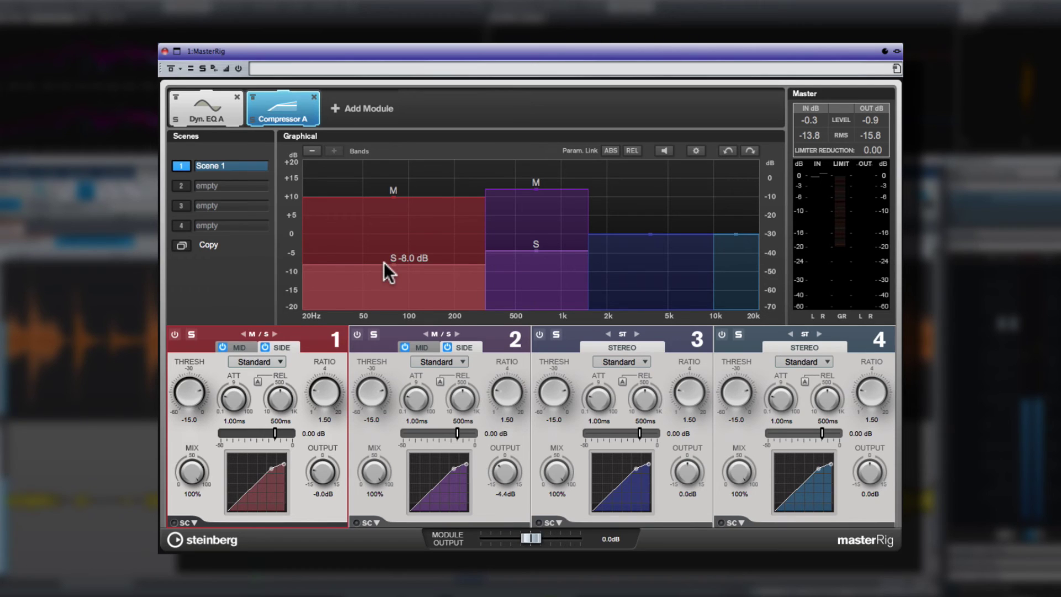
- Review compressor band 2's side and mid channel settings
left_click(418, 347)
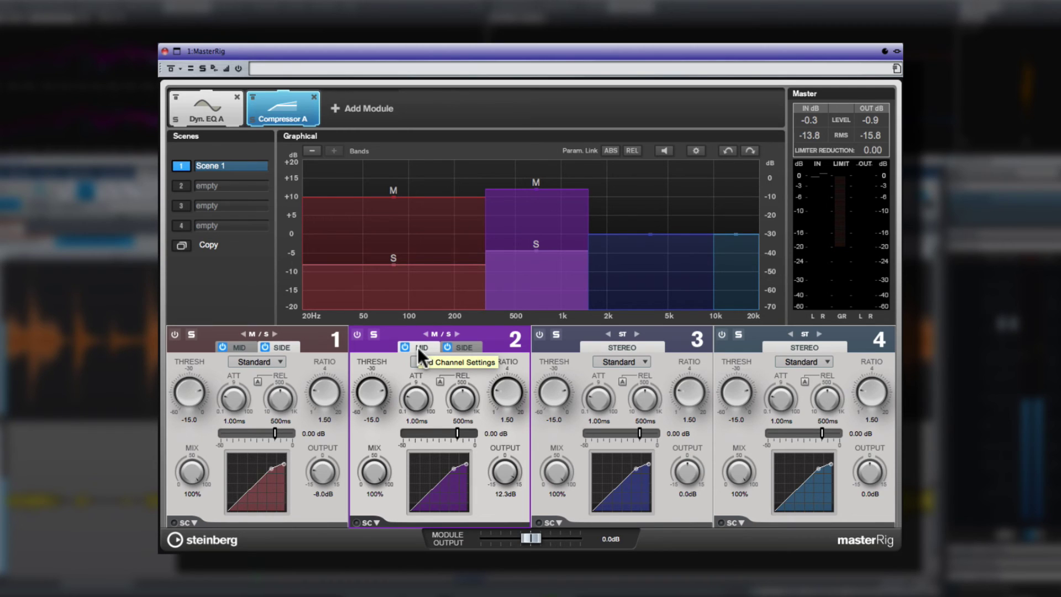
left_click(461, 347)
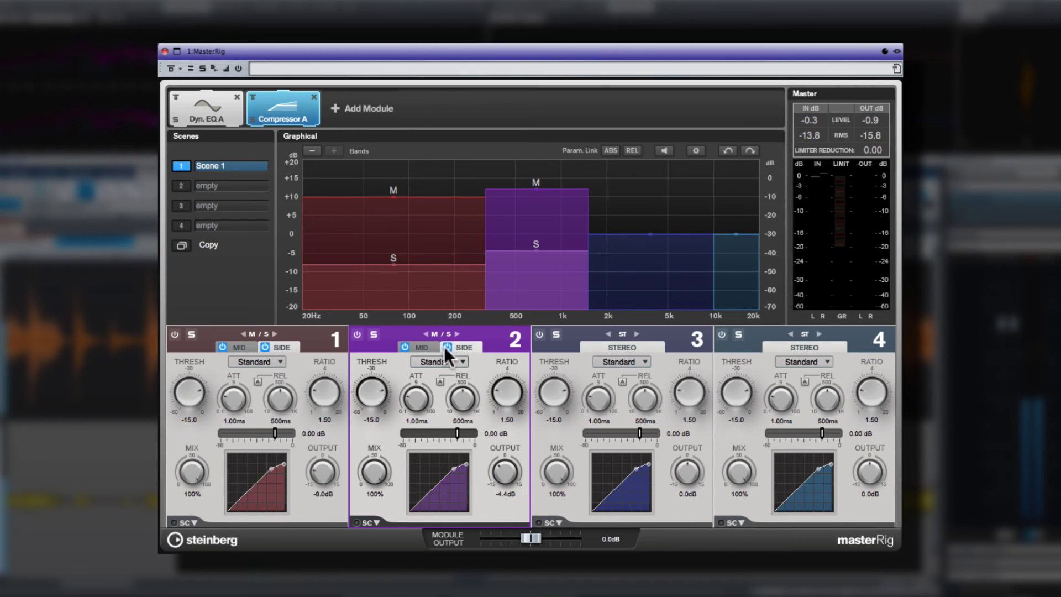
left_click(426, 347)
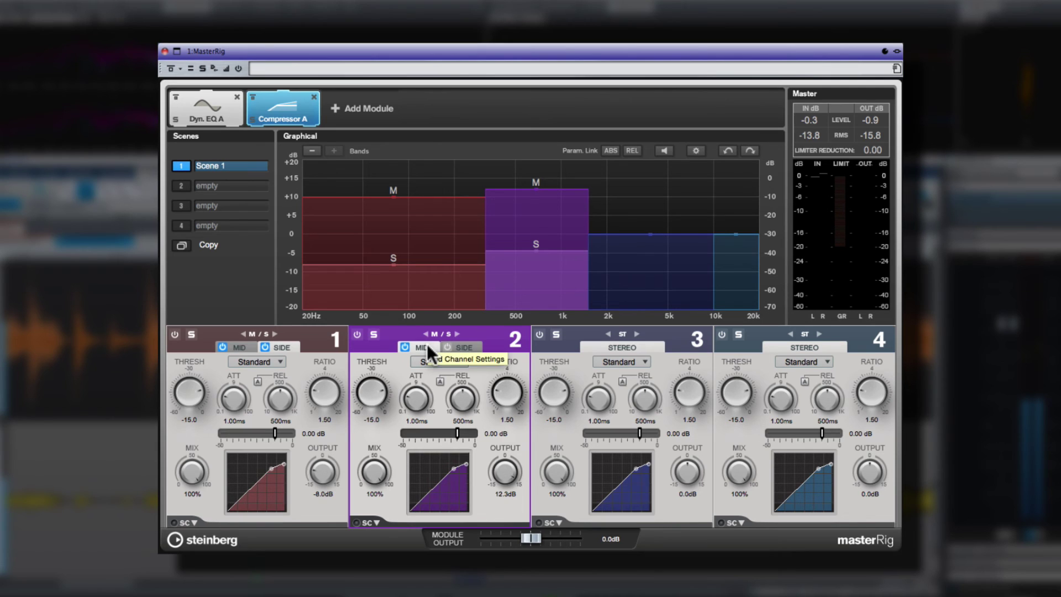
left_click(337, 110)
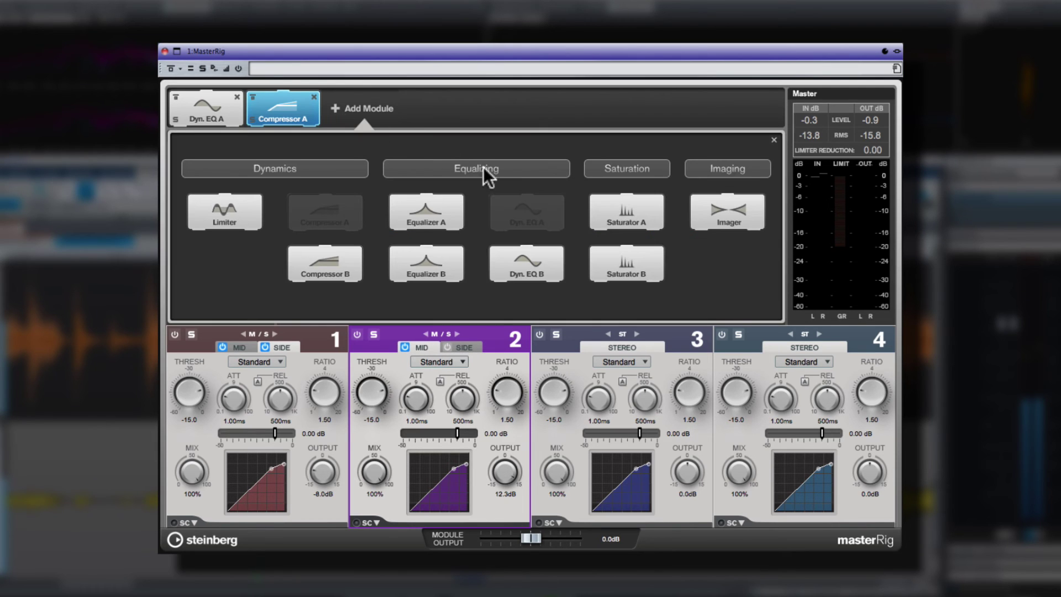
- Add Saturator A, with band 2 mid/side at 9.2 dB mid output, crossover 552 Hz, and band 3 mid/side
left_click(615, 225)
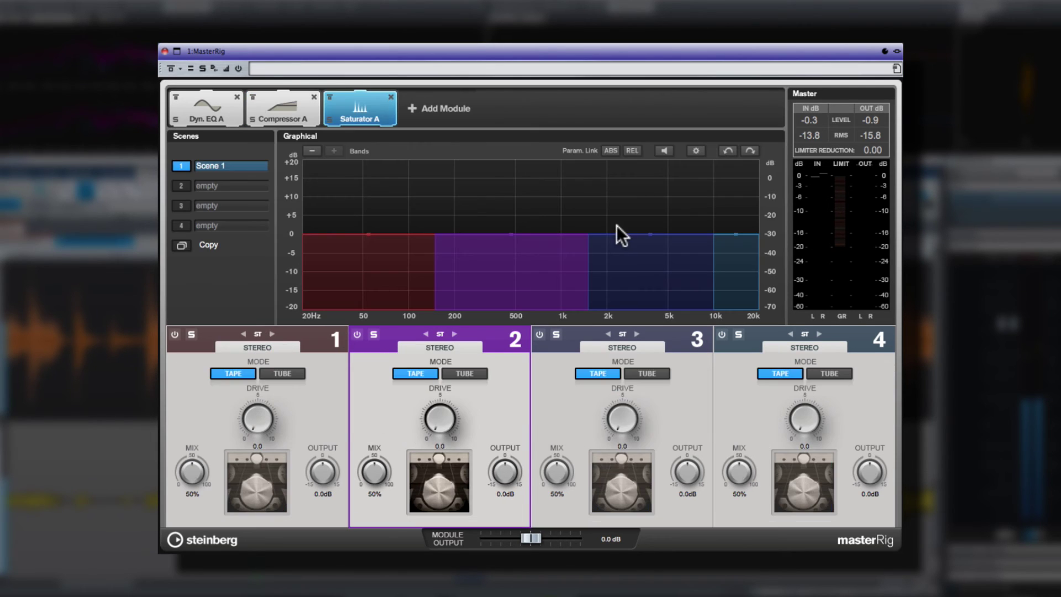
left_click(591, 264)
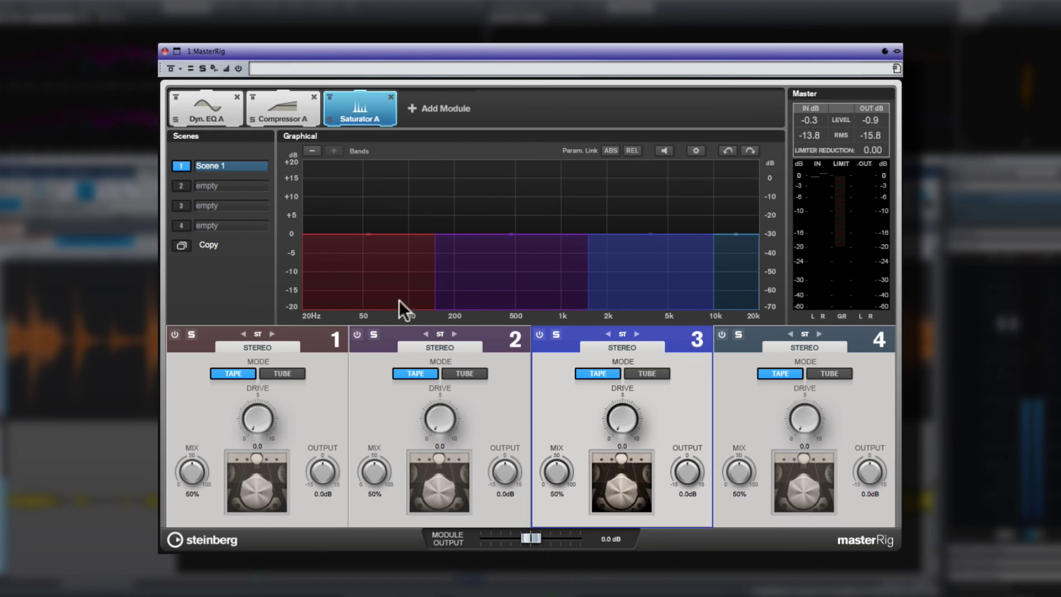
left_click(453, 334)
left_click_drag(511, 240, 515, 199)
left_click_drag(586, 223, 522, 224)
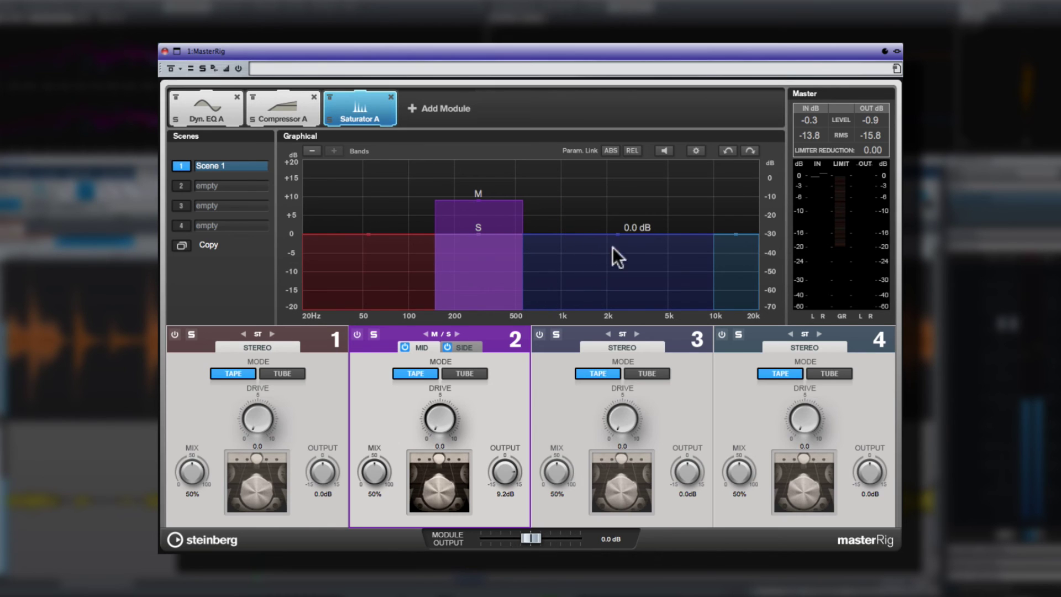
left_click(636, 334)
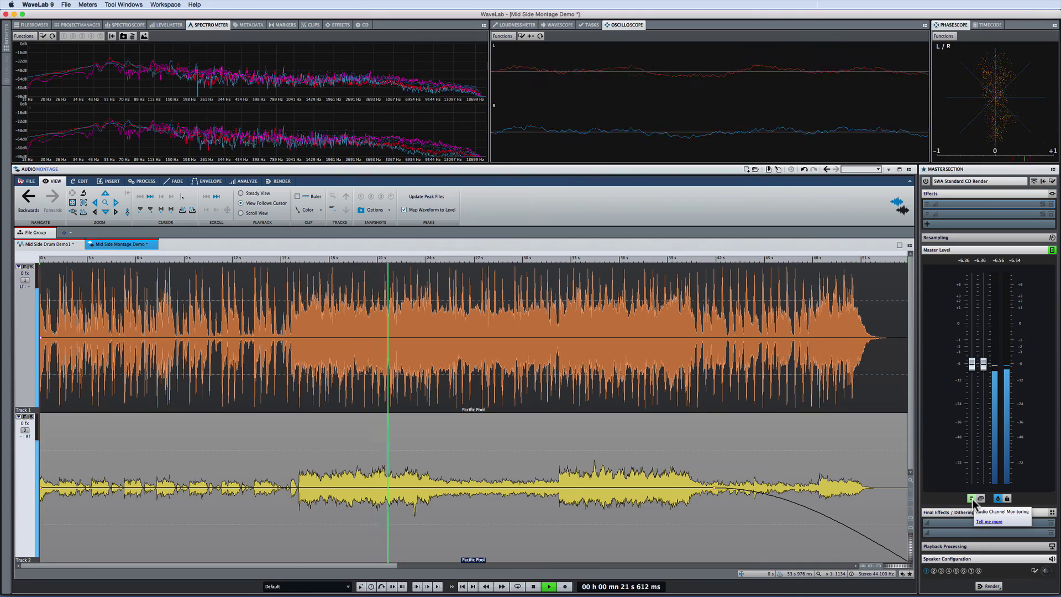
- Switch the Master Section's audio channel monitoring to Mid Channel Only
left_click(971, 499)
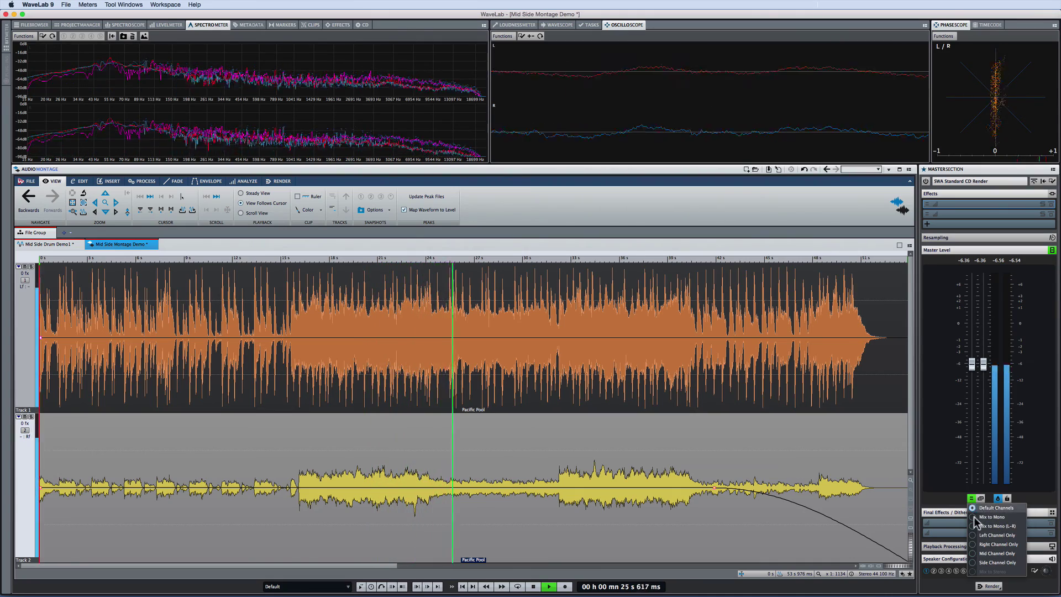
left_click(971, 553)
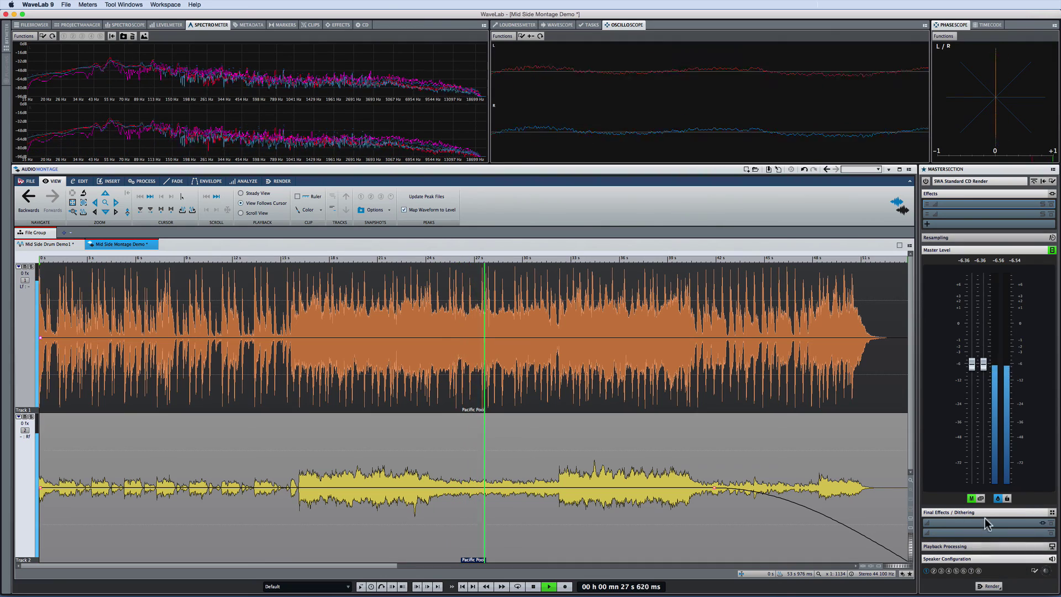